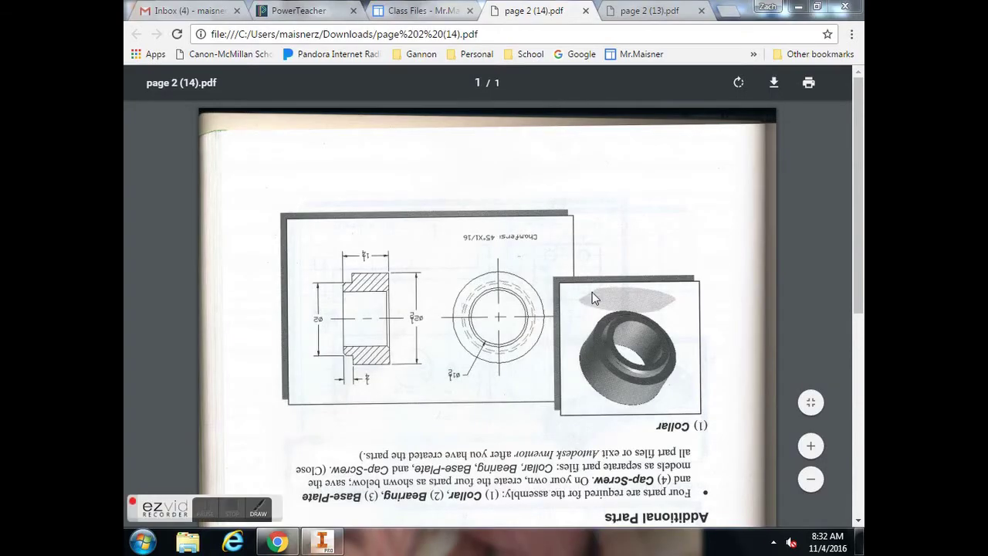
- Rotate the upside-down PDF page 180° so it reads upright, and scroll down the page
click(738, 83)
click(738, 85)
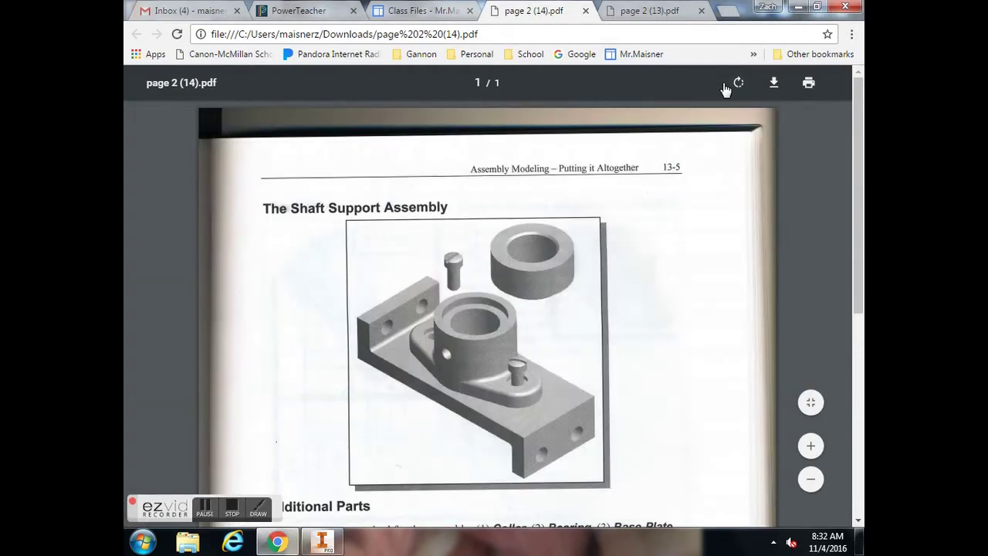
scroll(474, 202, down, 1)
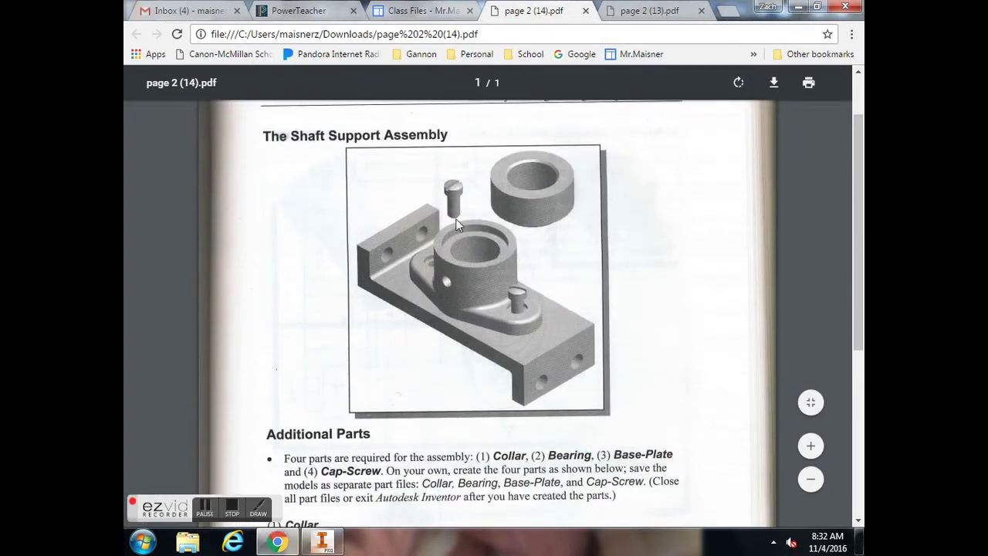
scroll(486, 252, down, 4)
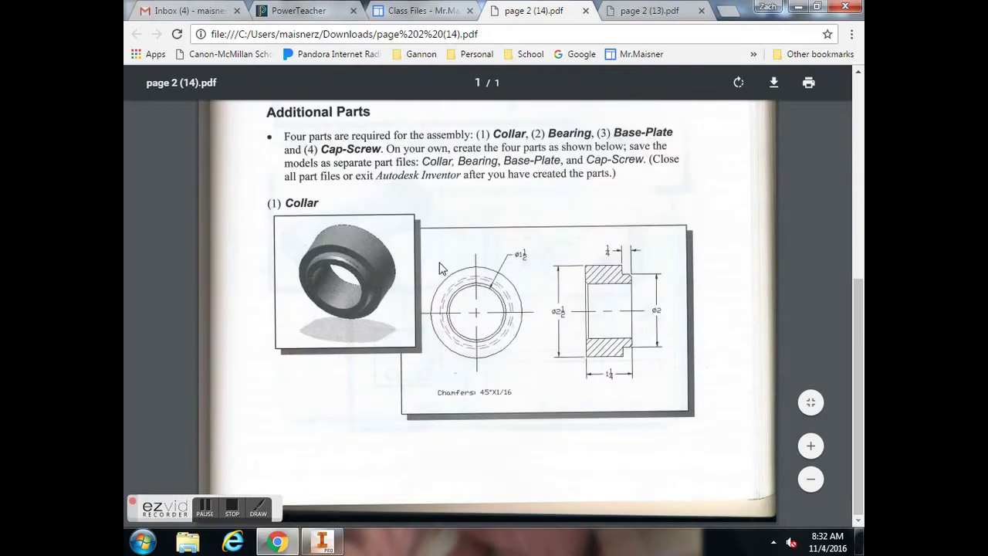
- Work in the PDF viewer to show the dimensioned Collar drawing with its 45°X1/16 chamfers
click(284, 203)
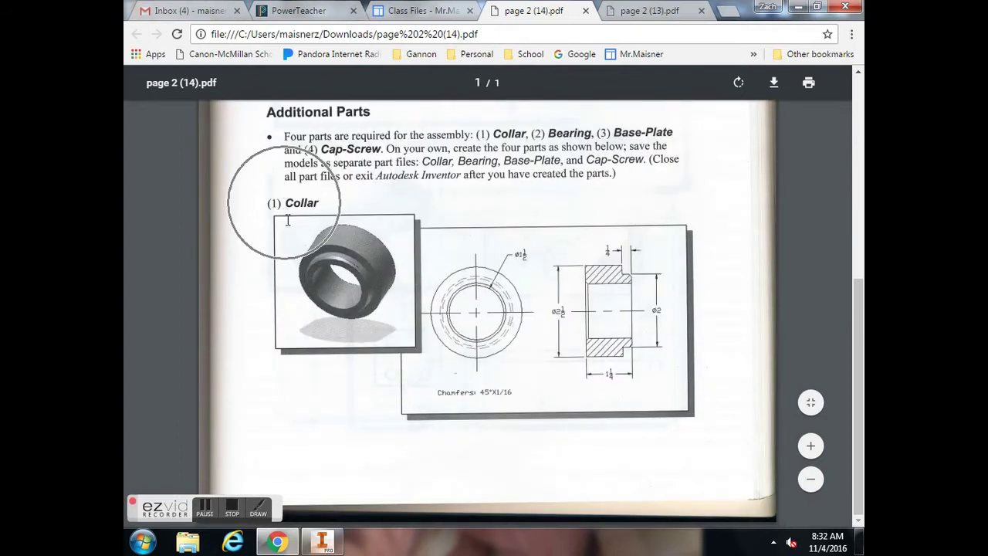
click(602, 325)
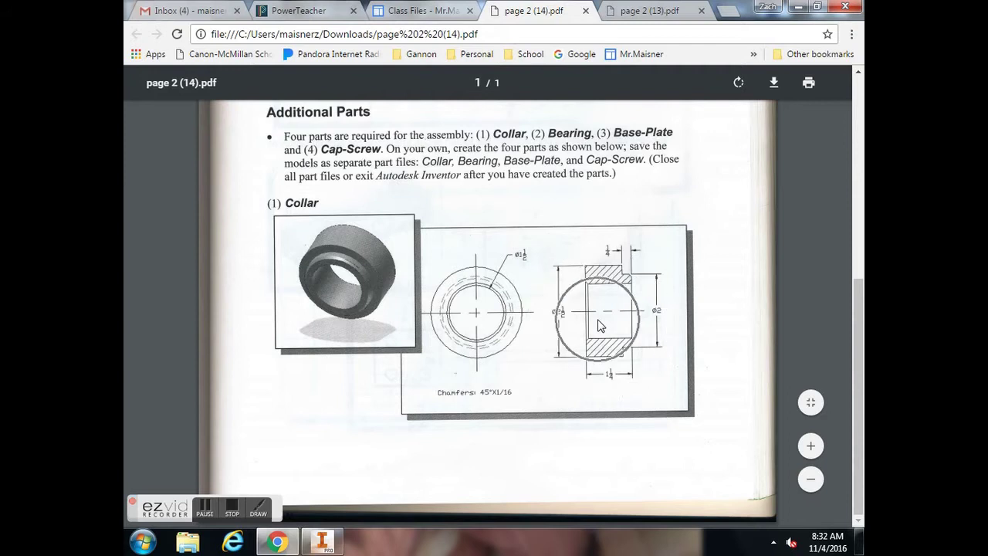
click(493, 306)
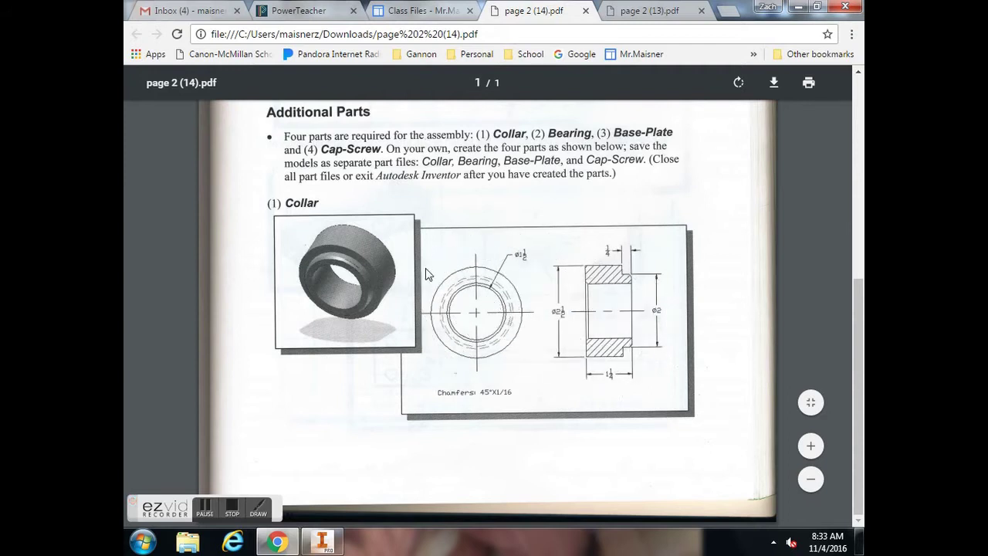
click(480, 401)
click(587, 292)
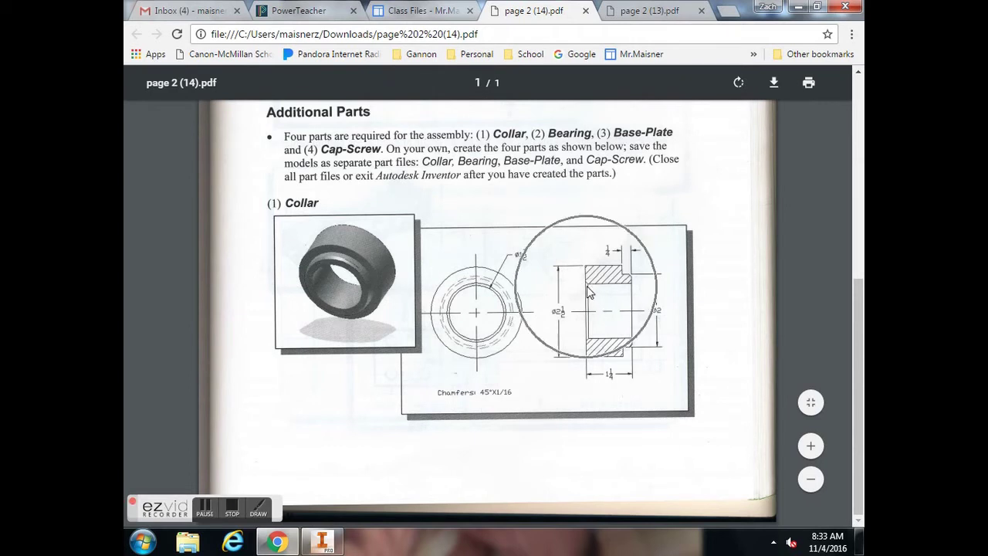
click(633, 279)
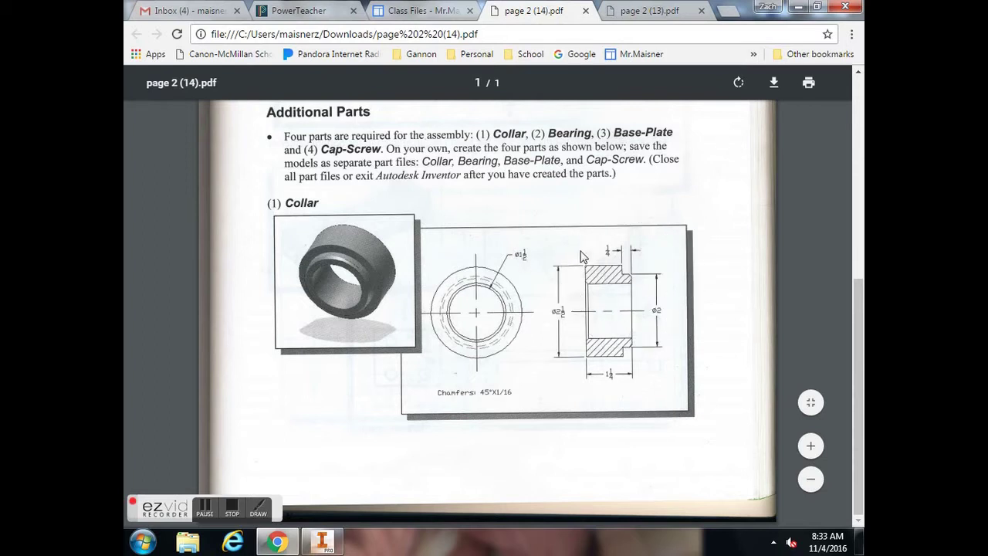
click(487, 290)
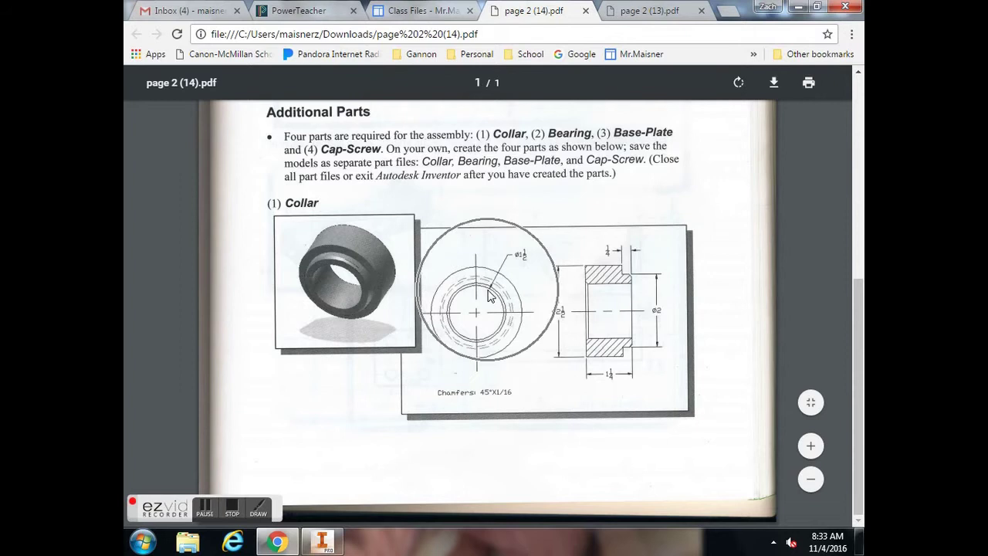
click(522, 255)
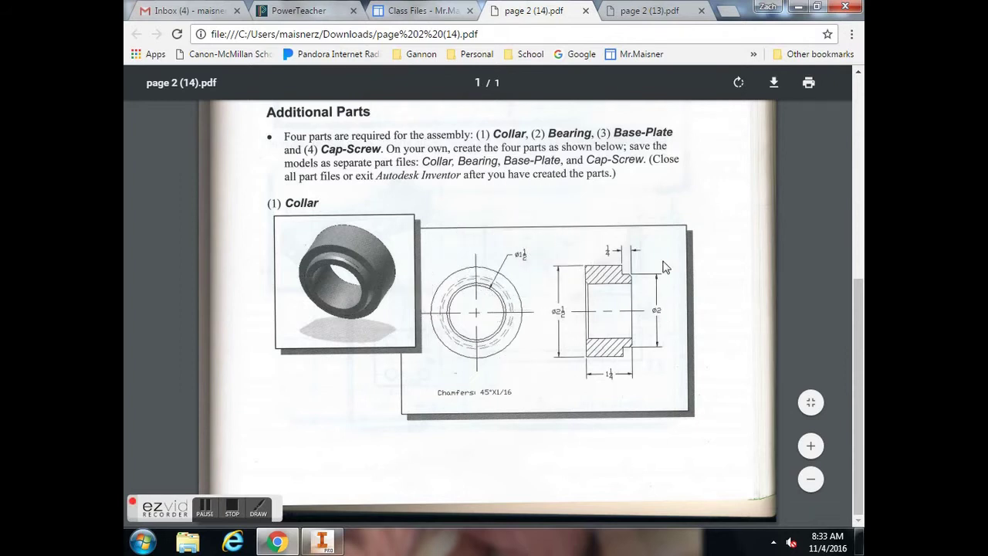
- Create a new Standard.ipt part in Inventor, then return to the Collar drawing in Chrome
click(322, 540)
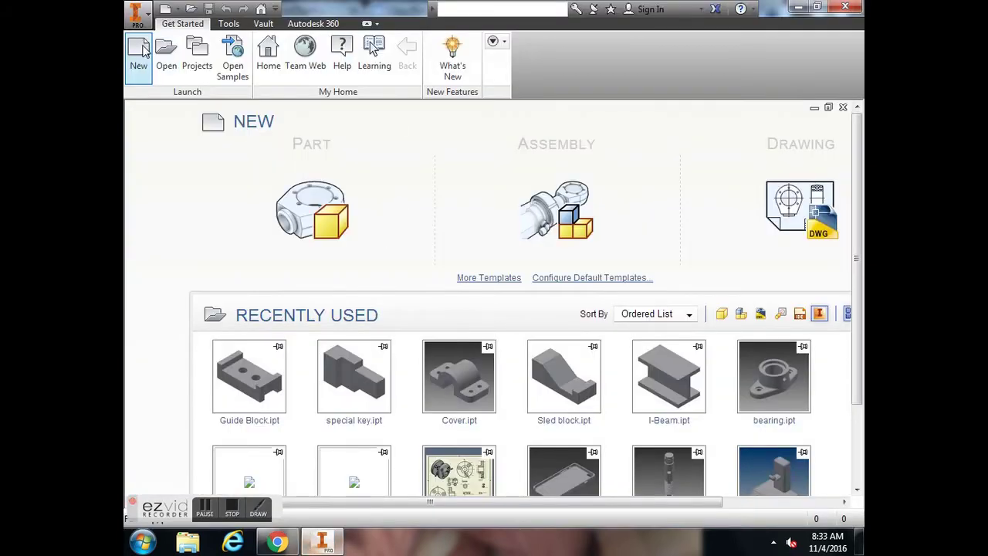
click(311, 207)
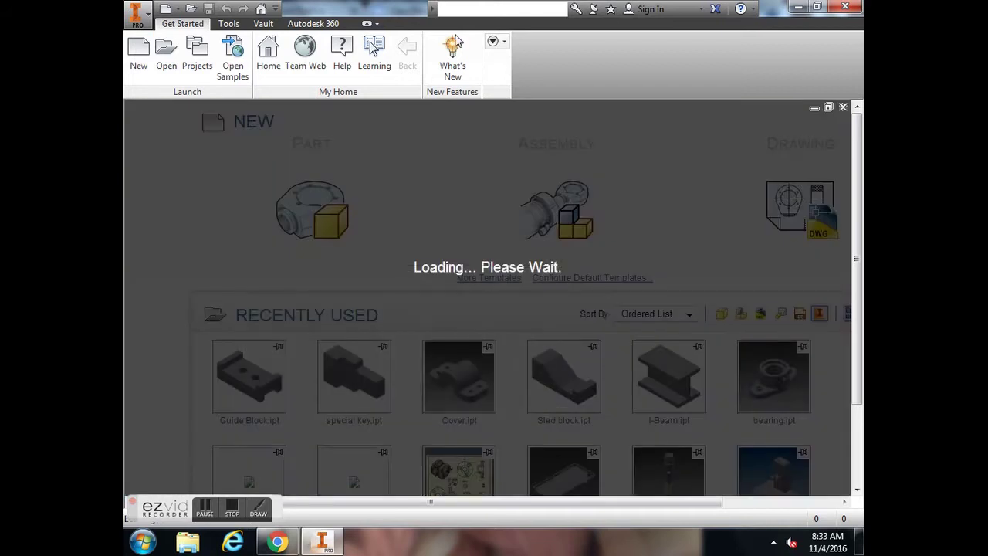
click(285, 544)
scroll(540, 220, up, 4)
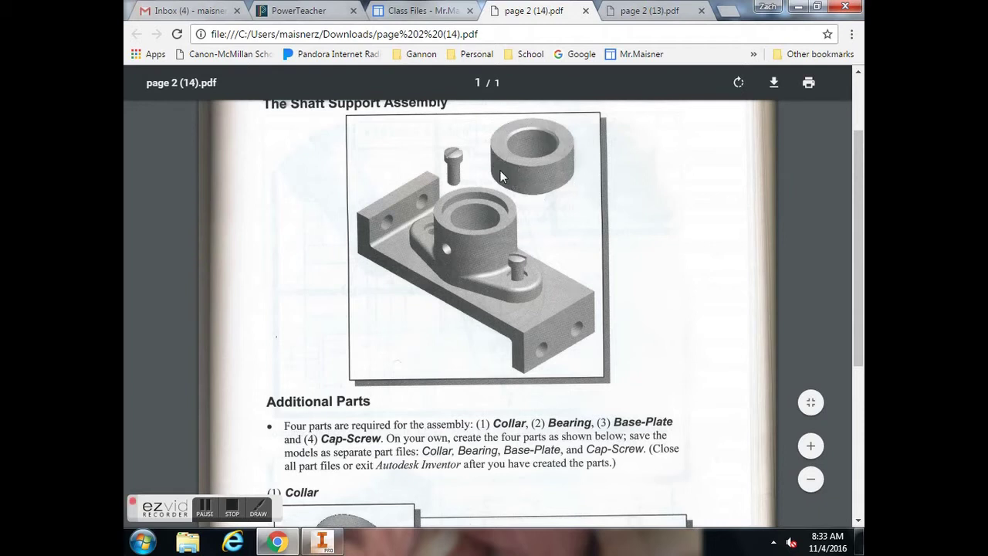
scroll(518, 230, down, 4)
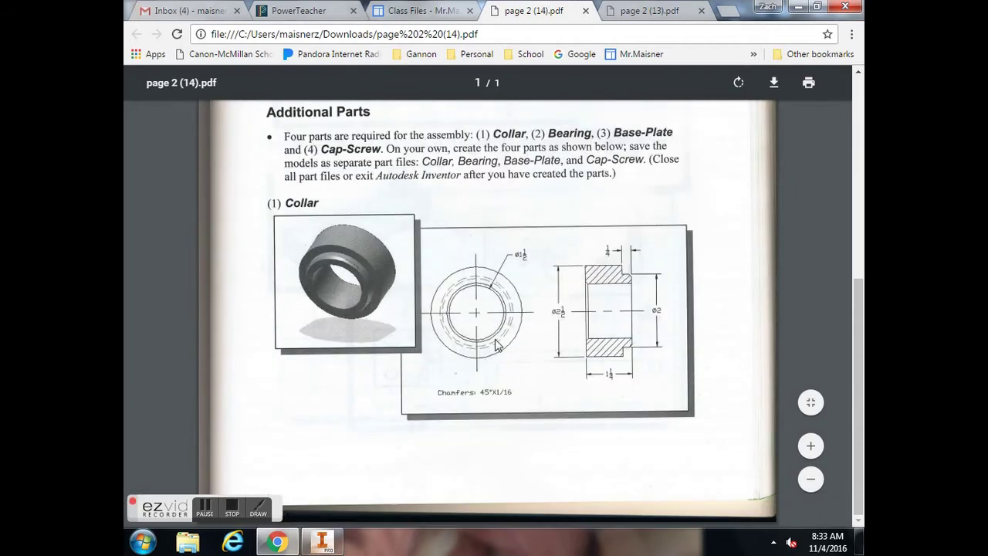
- Start Sketch1 on the XZ plane and rotate the view so X points right
click(322, 542)
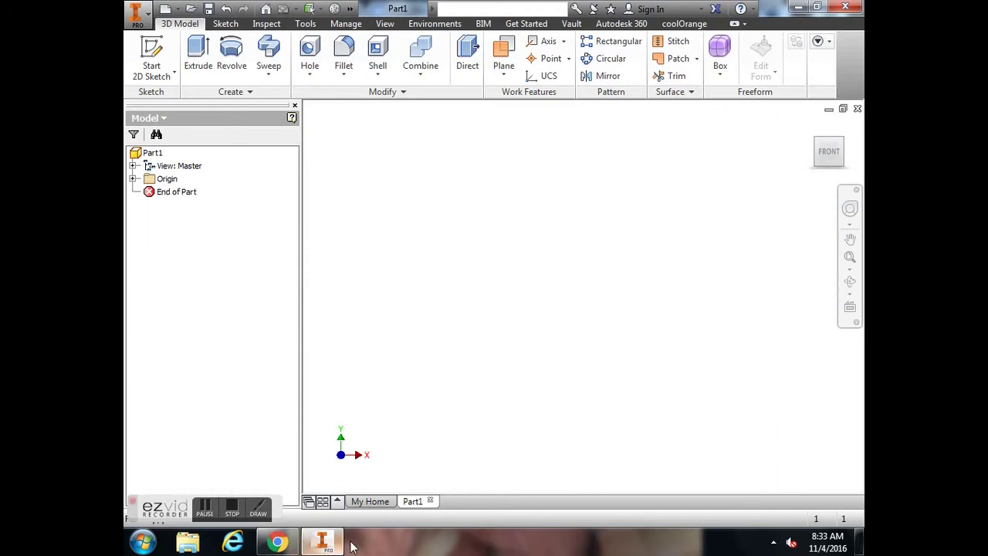
click(154, 47)
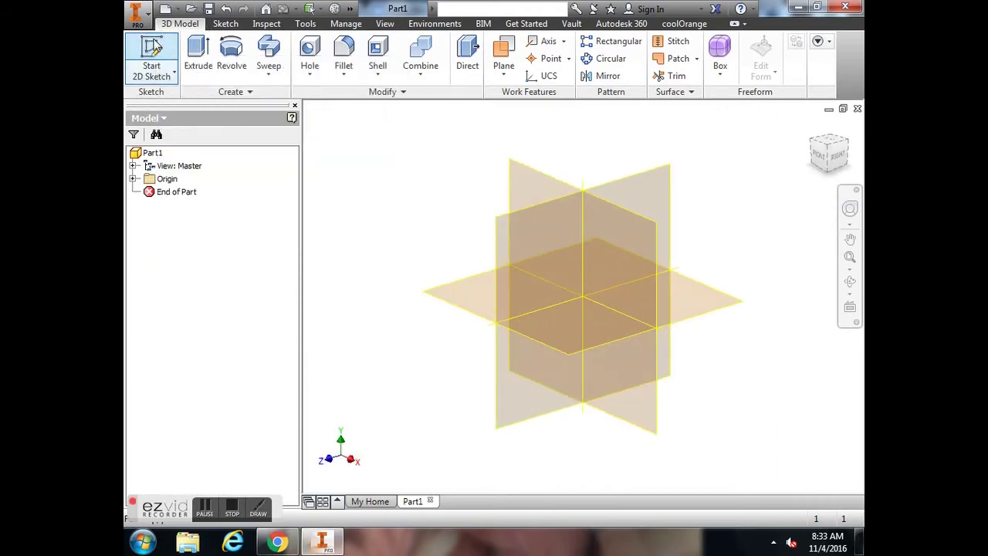
click(467, 290)
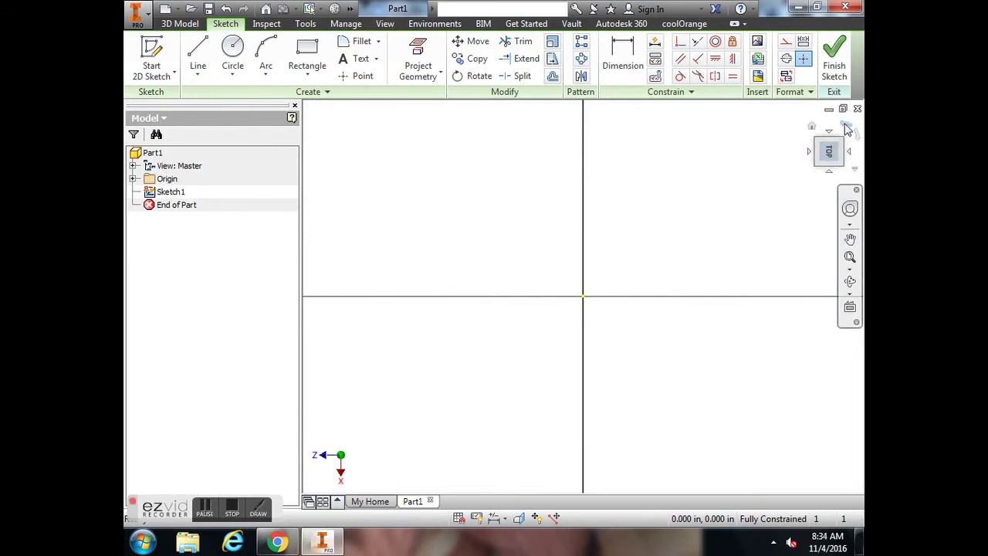
click(847, 129)
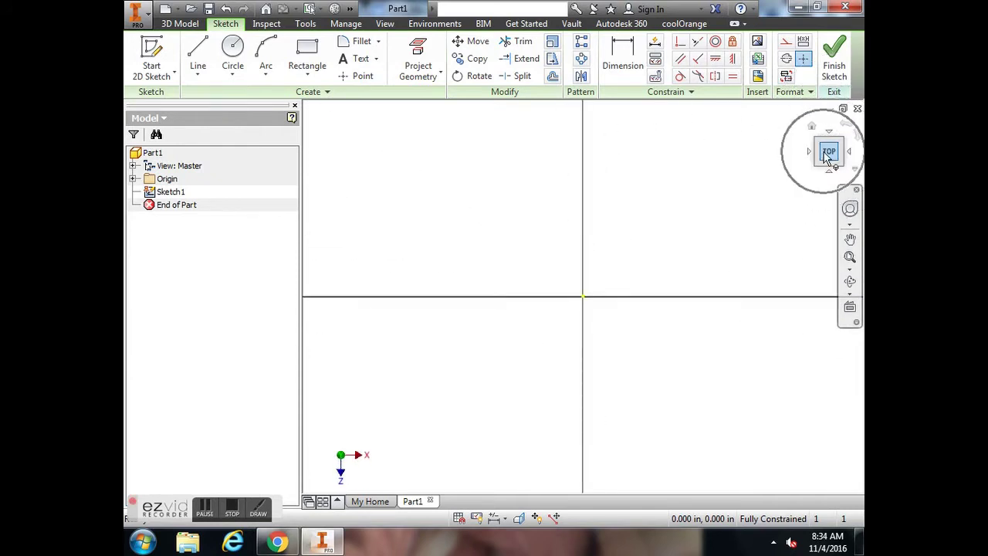
- Draw an origin-centred circle sized by diameter at 2 1/2 in, checking the Collar drawing
click(234, 48)
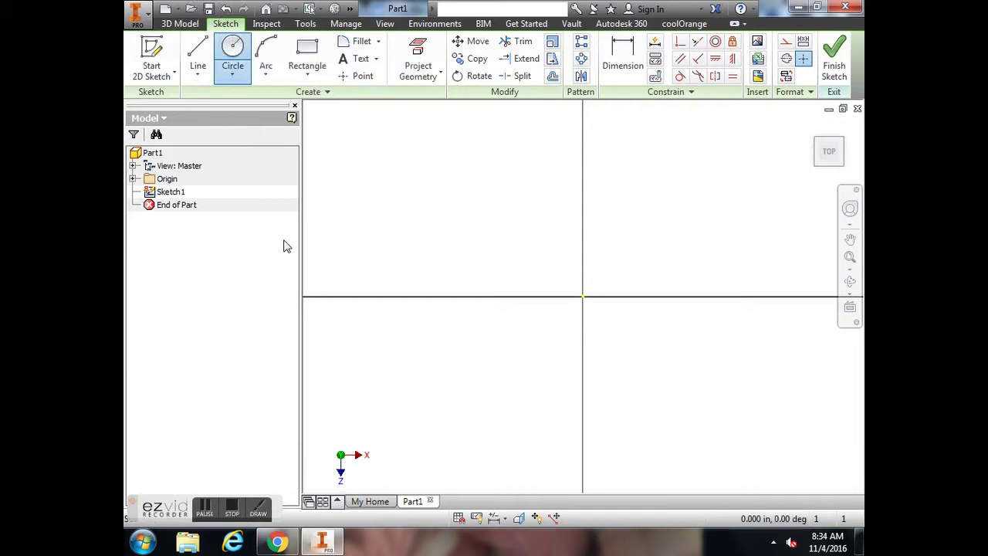
click(581, 296)
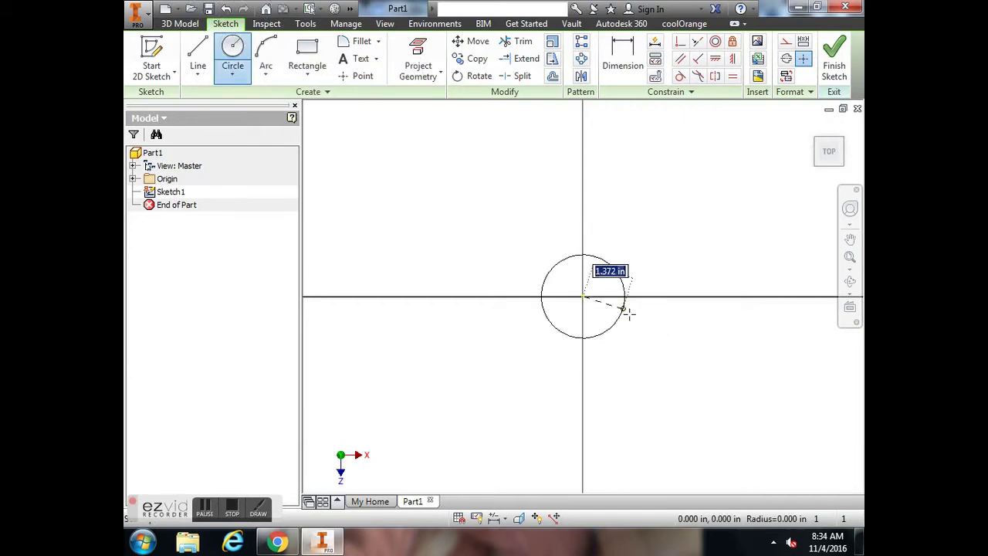
click(277, 541)
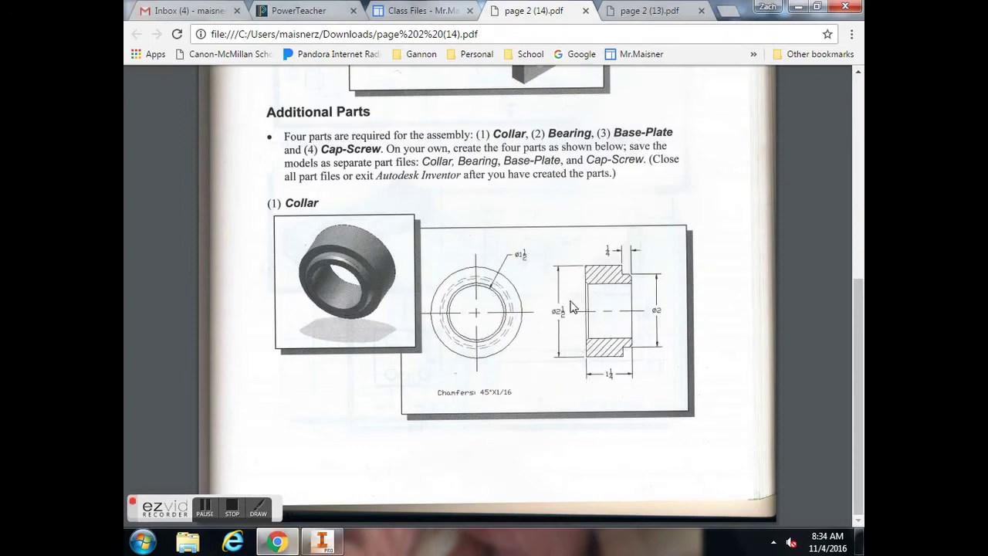
click(322, 542)
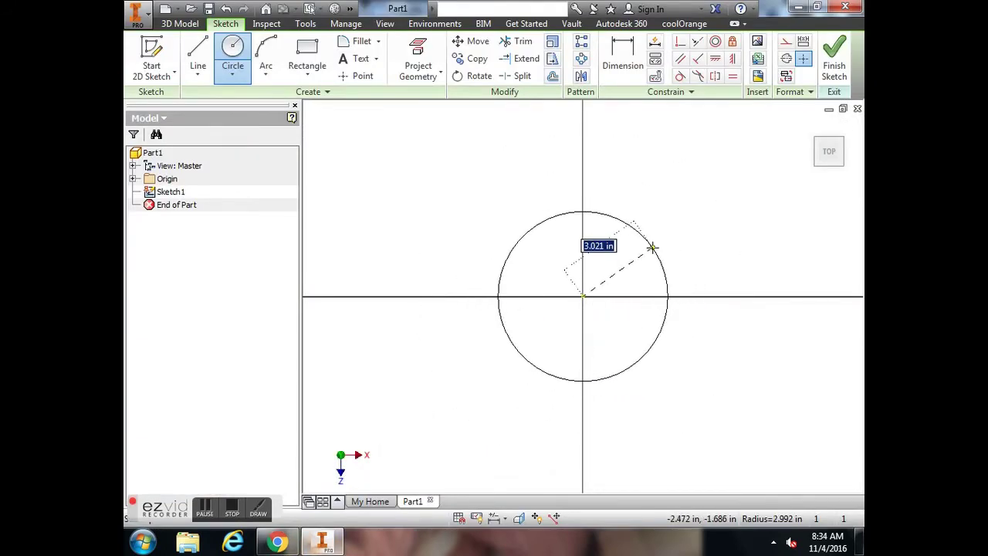
right_click(683, 220)
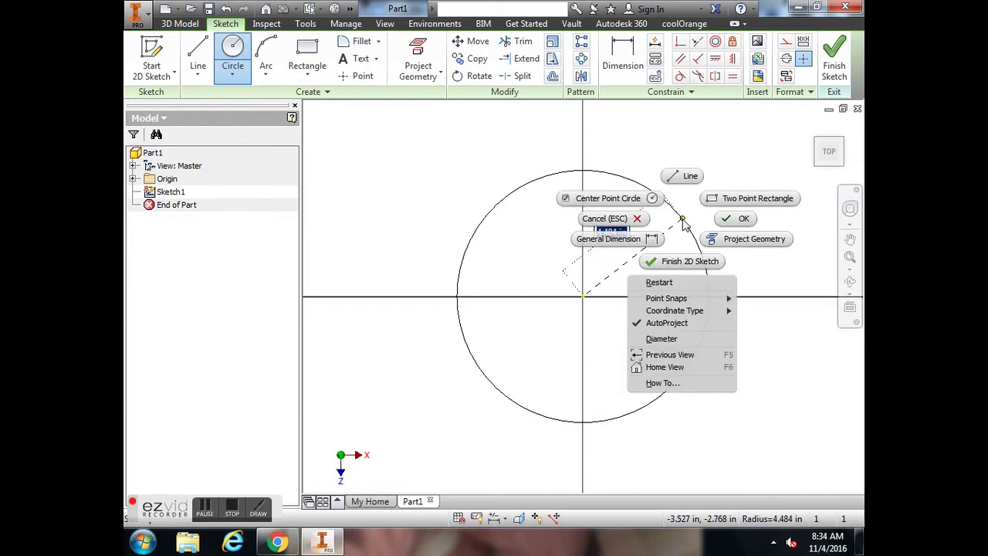
click(673, 342)
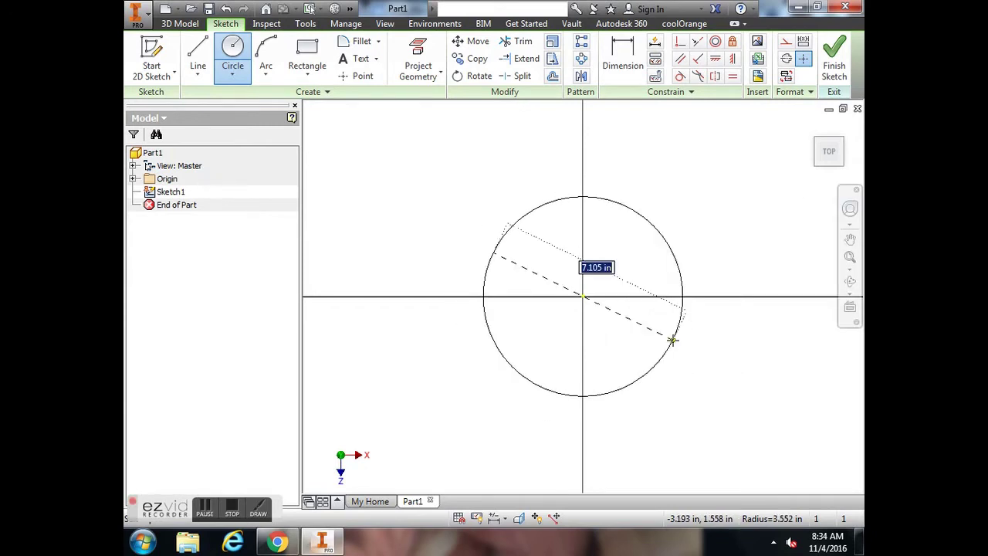
click(275, 541)
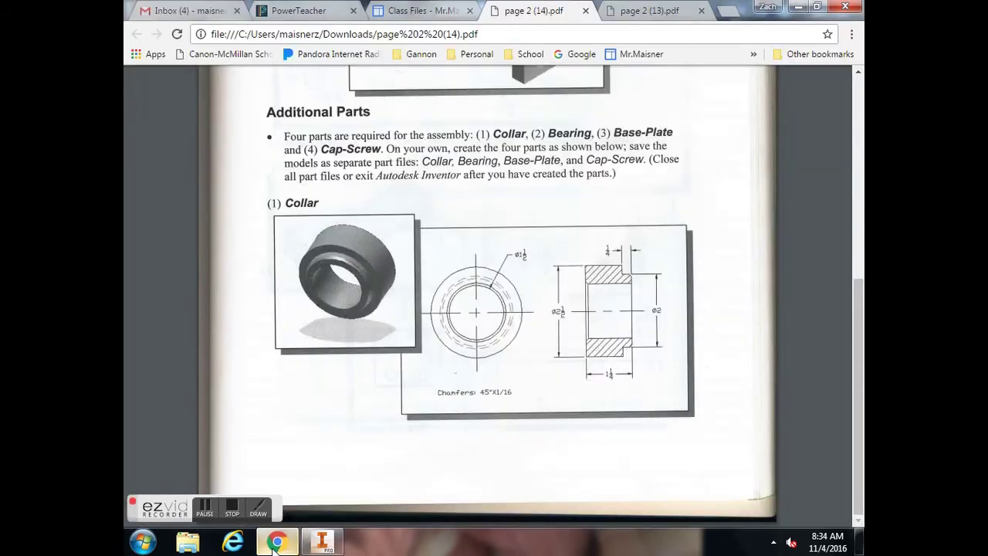
click(276, 542)
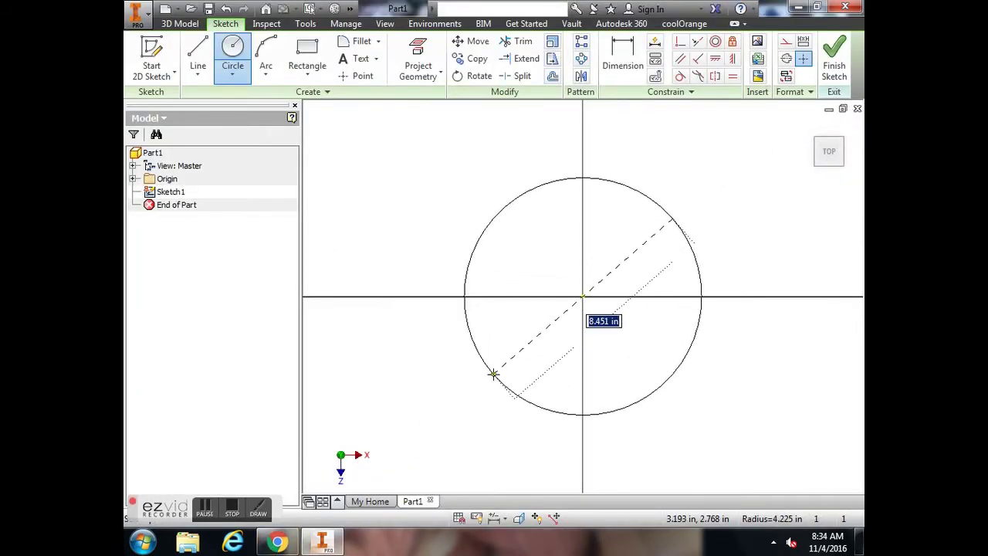
text(2)
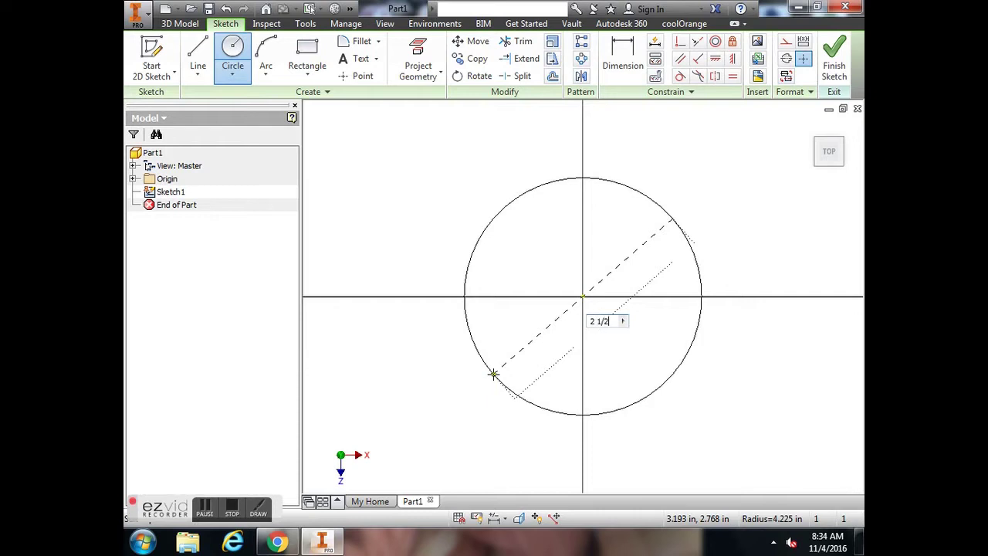
text( 1/2)
key(Return)
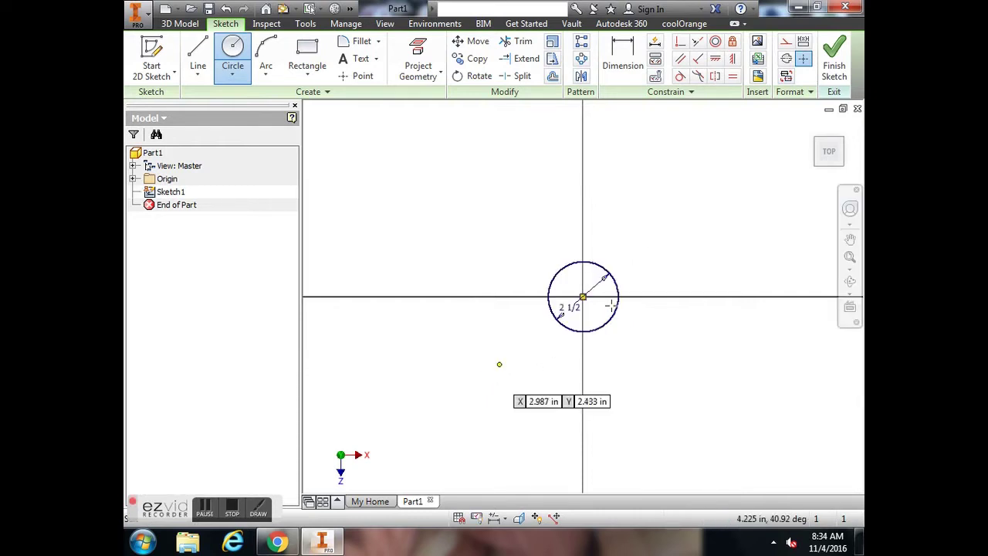
scroll(600, 306, up, 2)
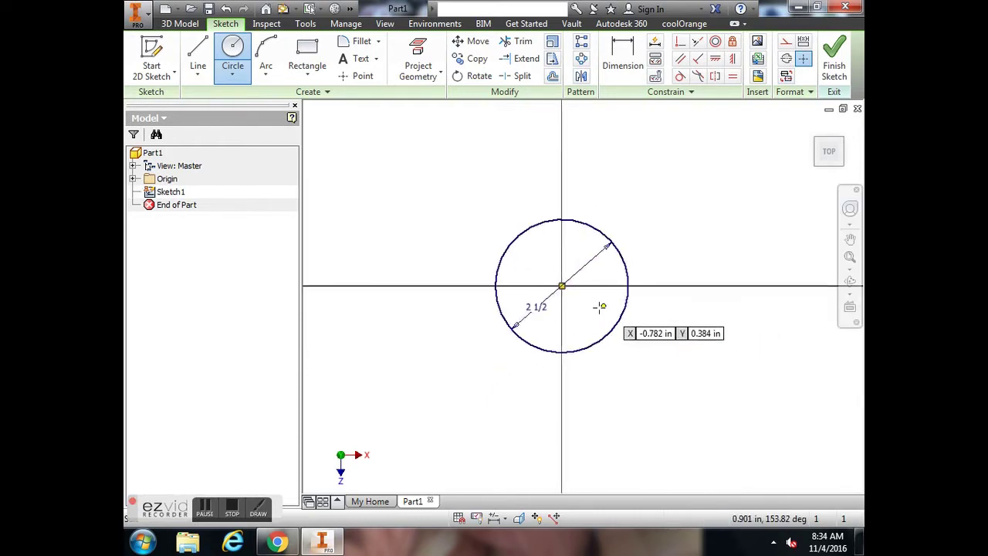
- Finish the sketch and extrude the 2 1/2 in circle 1 1/4 in into a cylinder
click(827, 64)
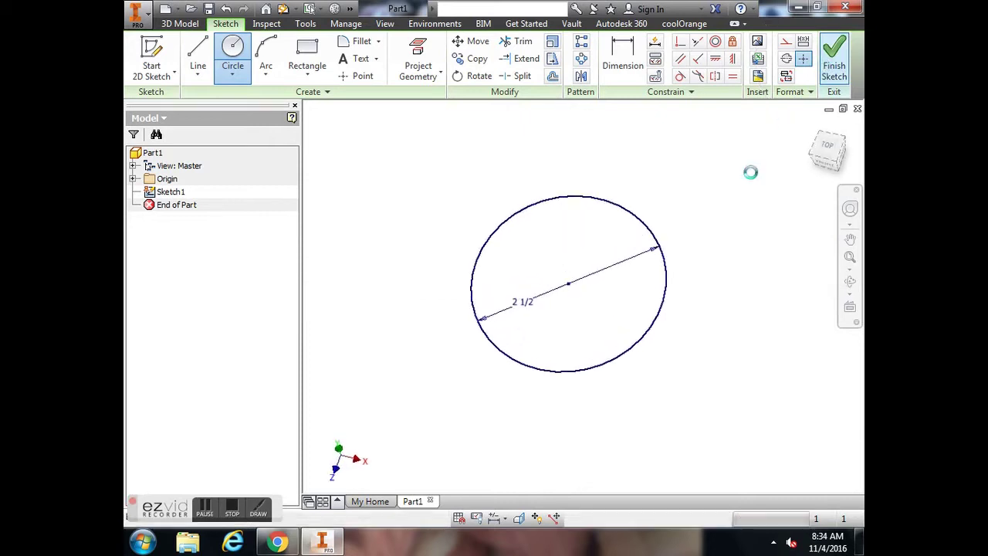
middle_drag(684, 318, 638, 384)
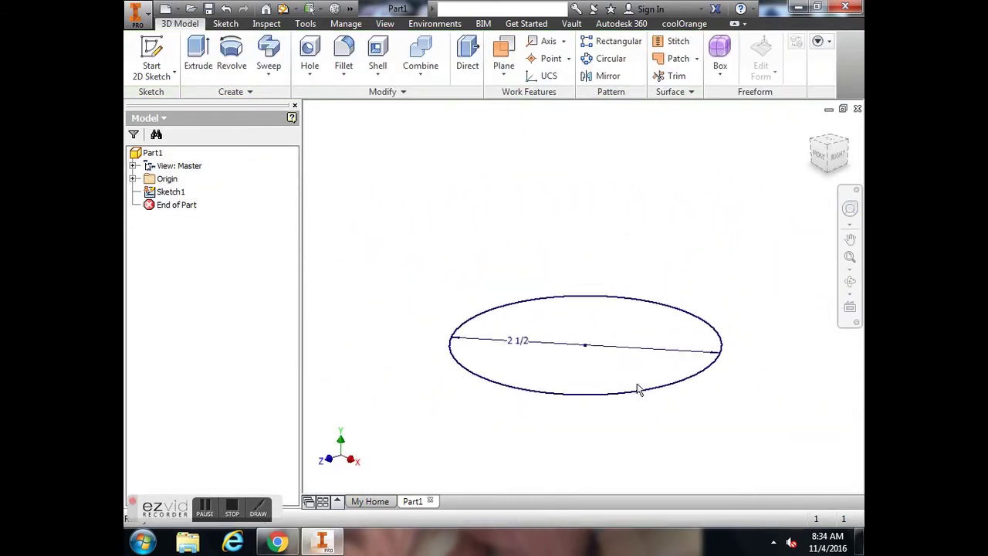
click(197, 51)
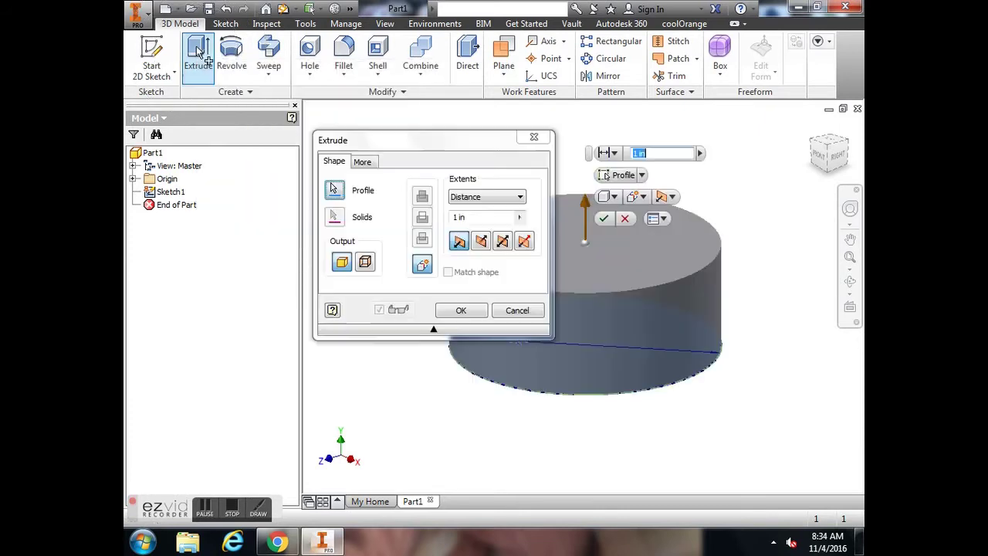
click(276, 544)
click(617, 384)
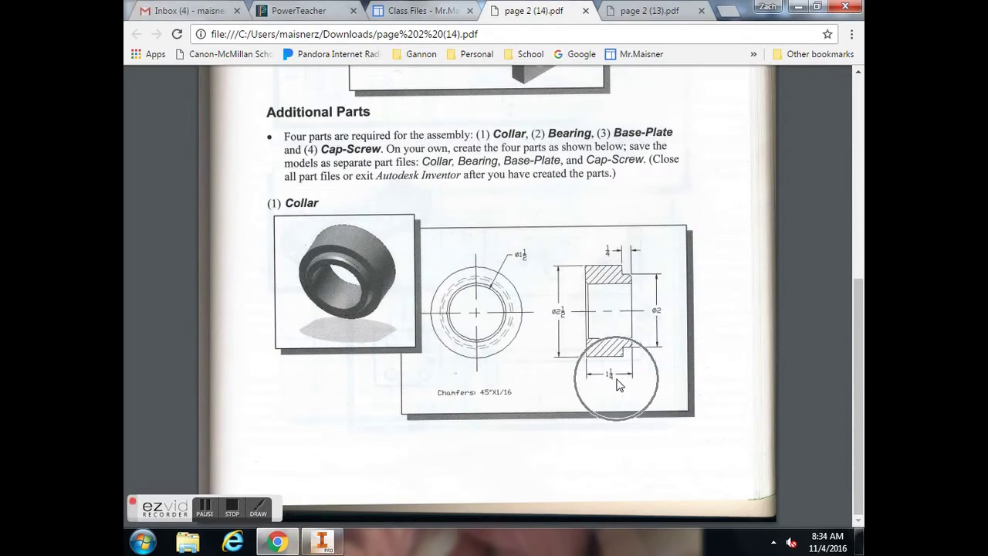
click(305, 544)
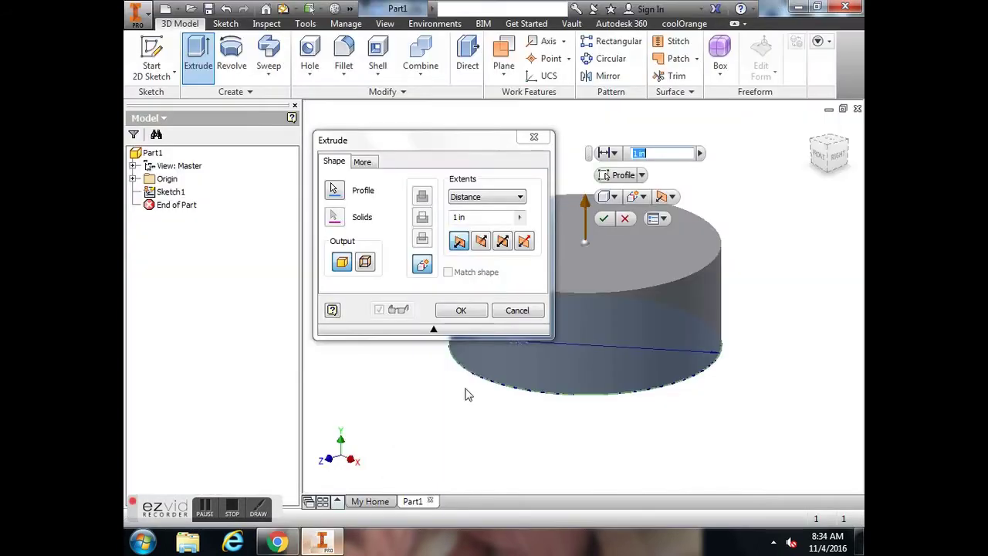
click(489, 217)
text(1 1/4)
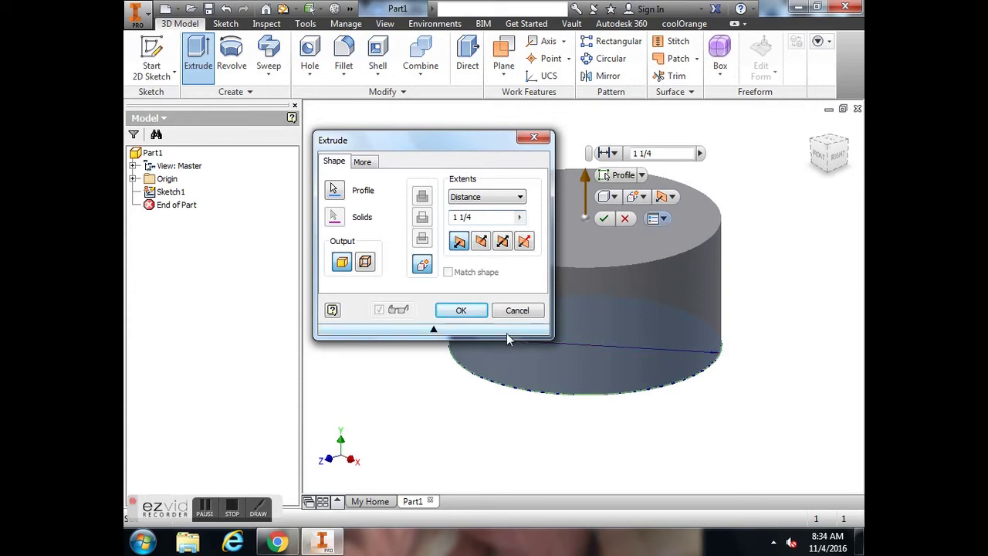
click(463, 311)
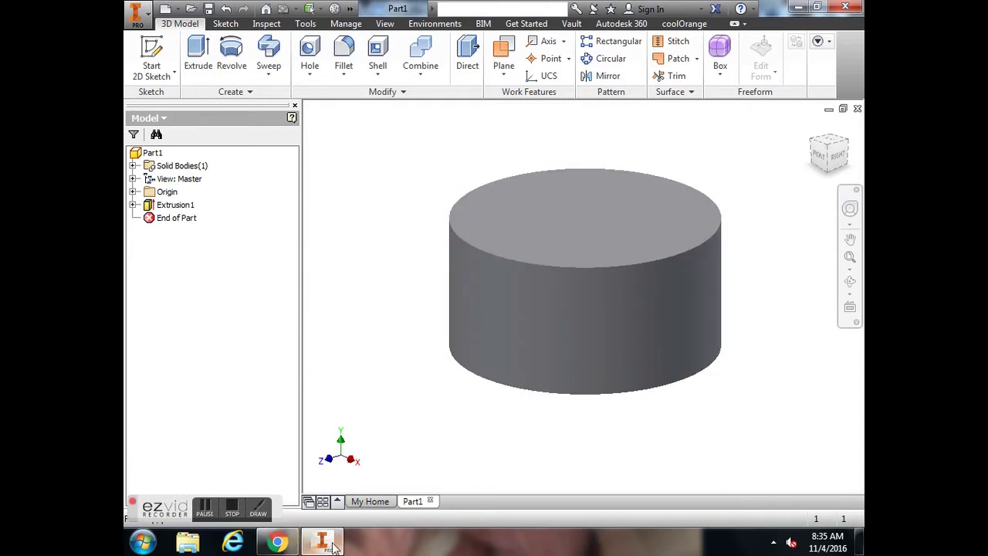
click(276, 540)
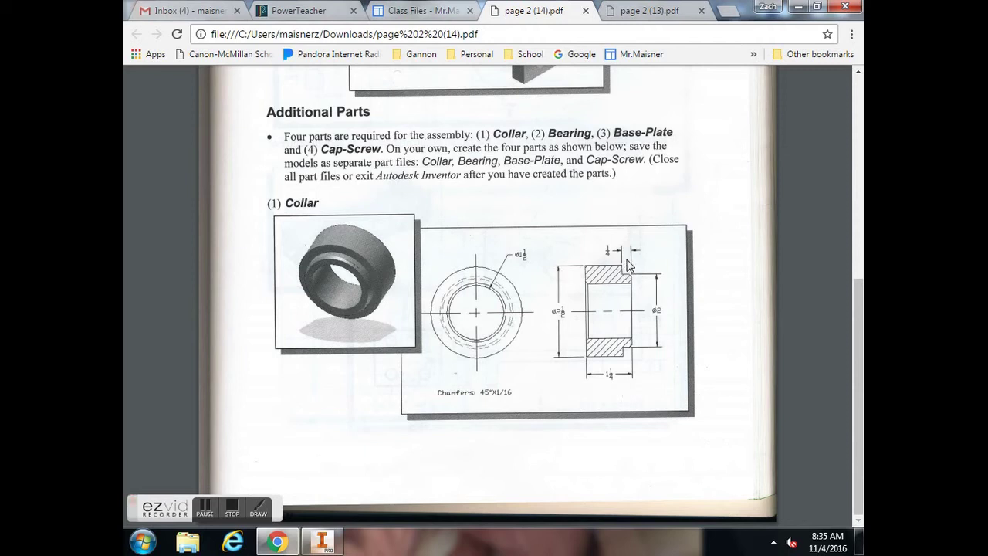
- Turn the cylinder to show its bottom face and place Sketch2 on that face
click(323, 543)
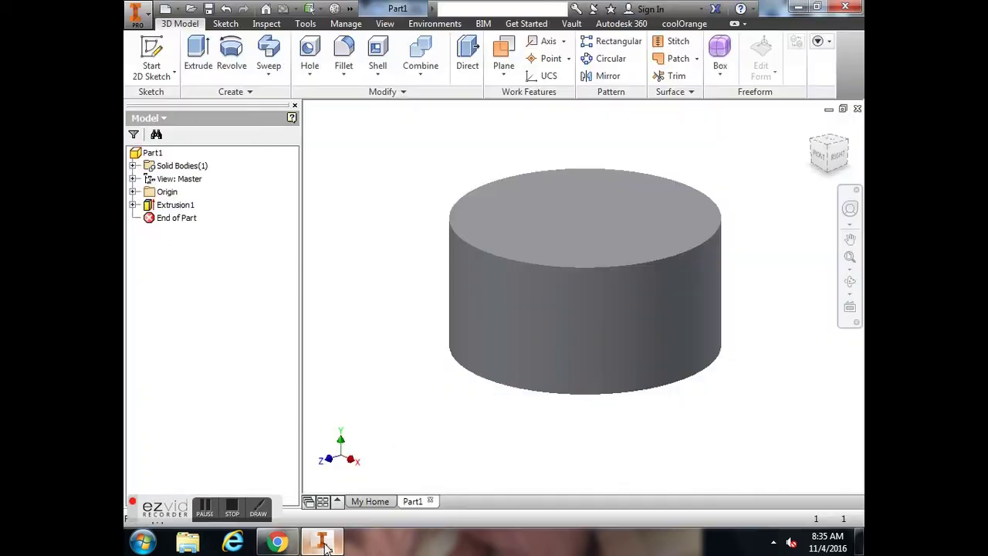
click(829, 176)
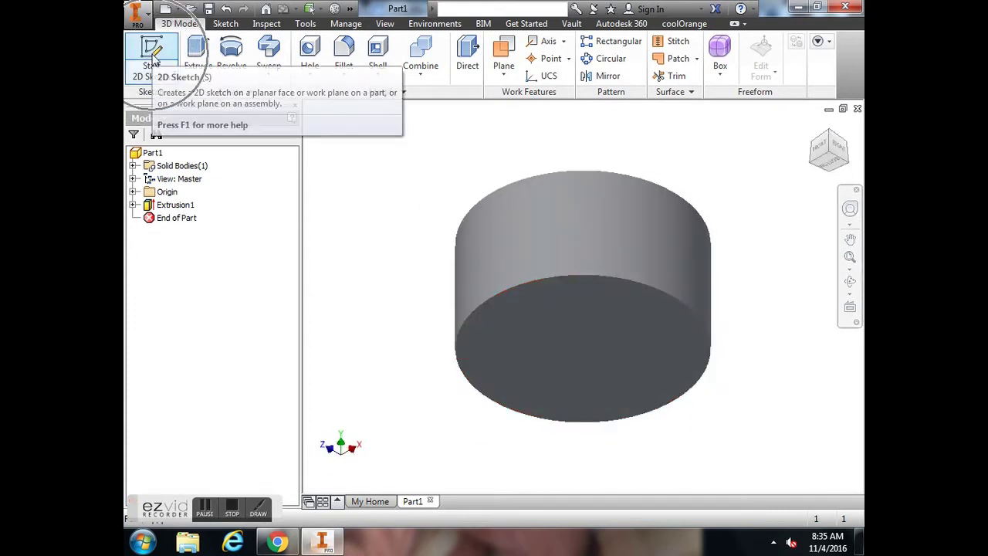
click(153, 60)
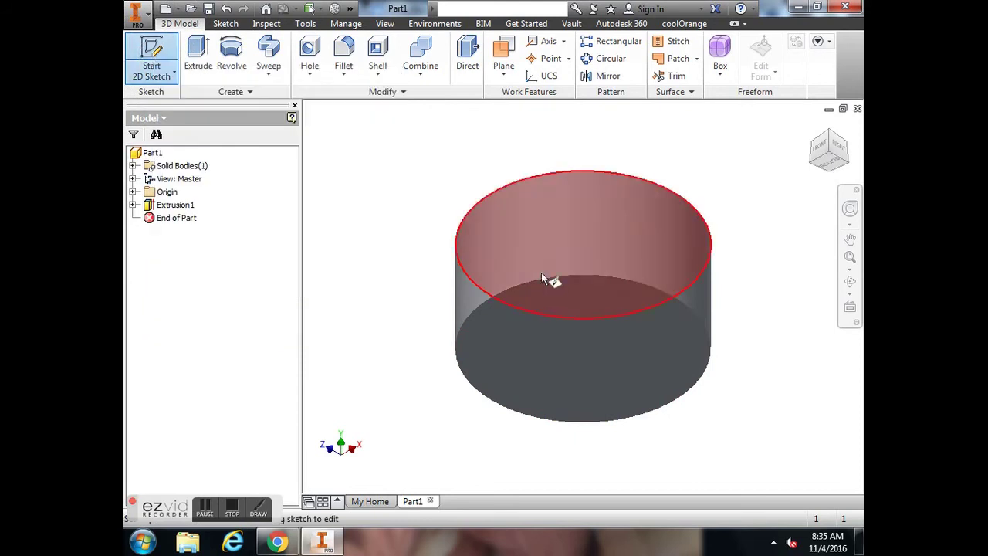
click(577, 340)
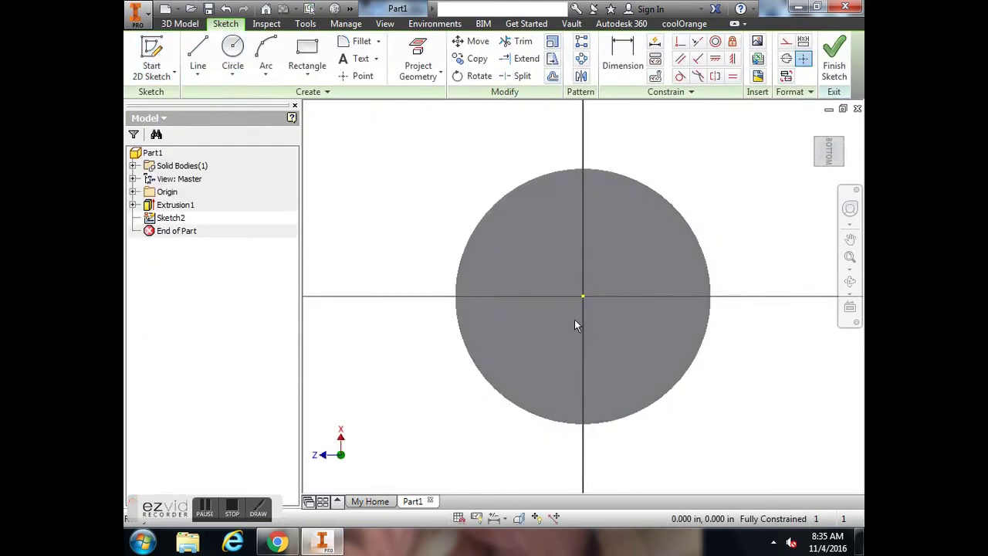
- Draw two concentric origin-centred circles, 2 1/2 in and 2 in diameter, and finish Sketch2
click(237, 49)
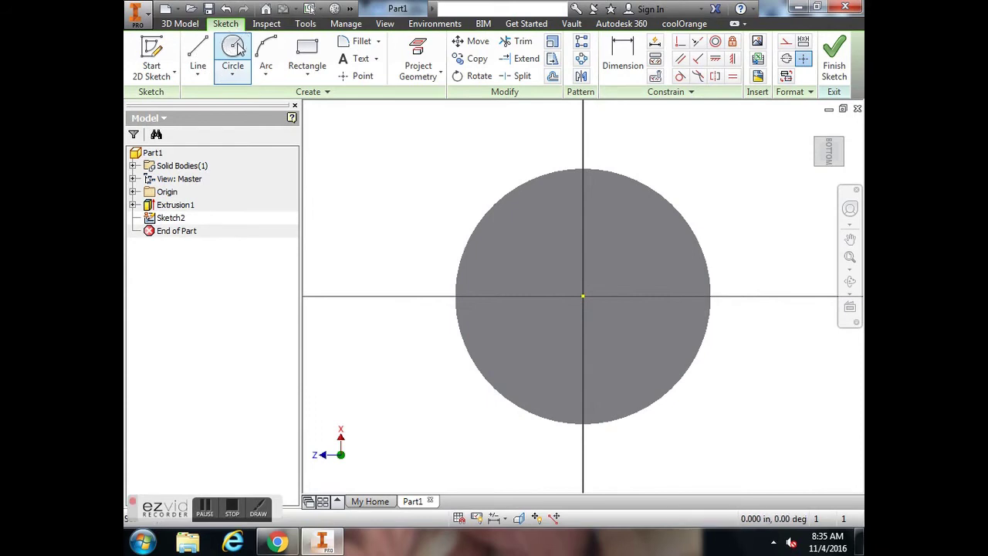
click(582, 296)
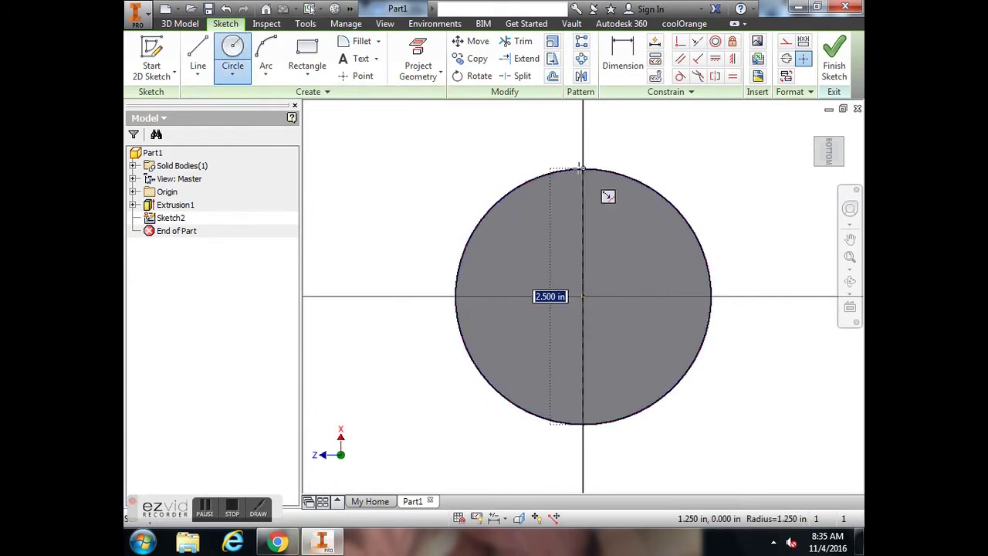
text(2)
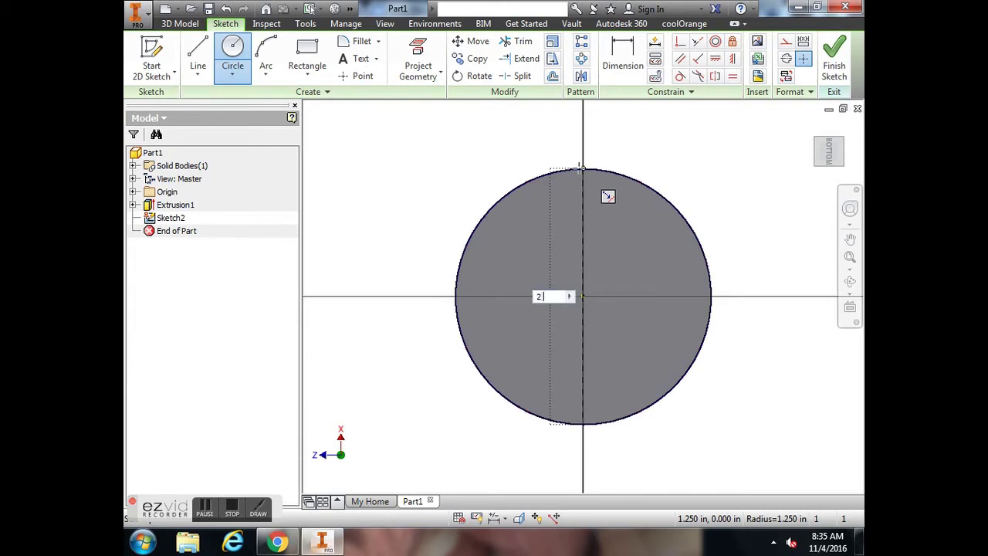
text( 1/2)
key(Return)
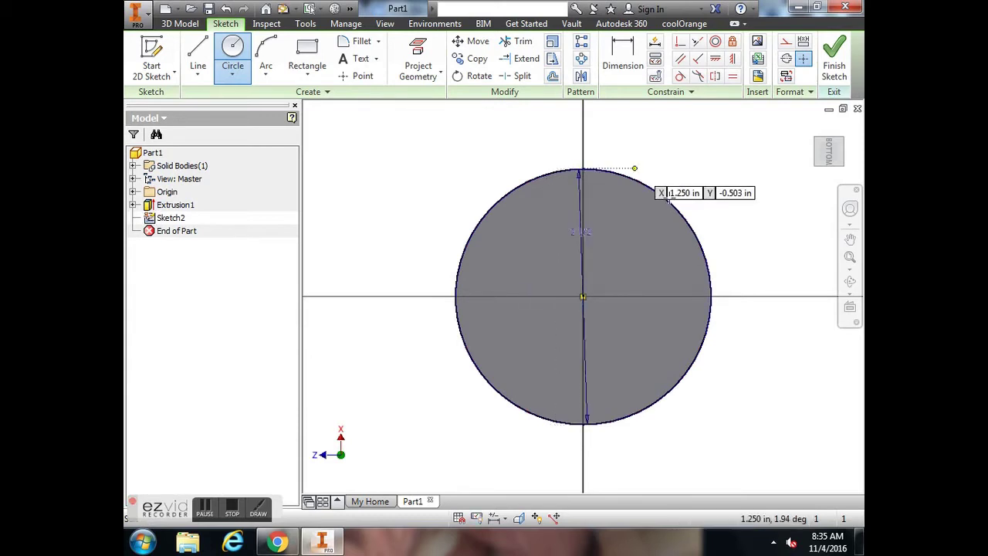
click(324, 542)
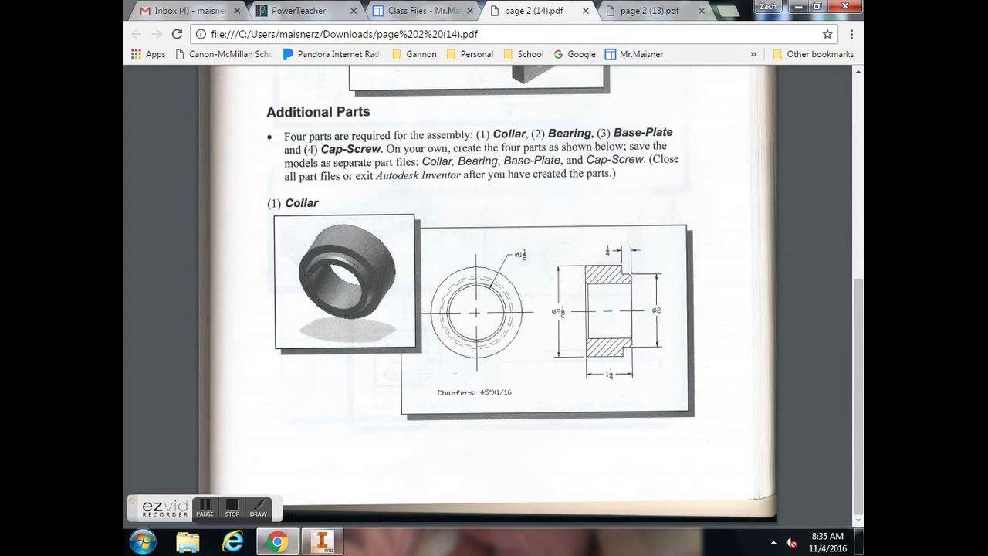
click(322, 543)
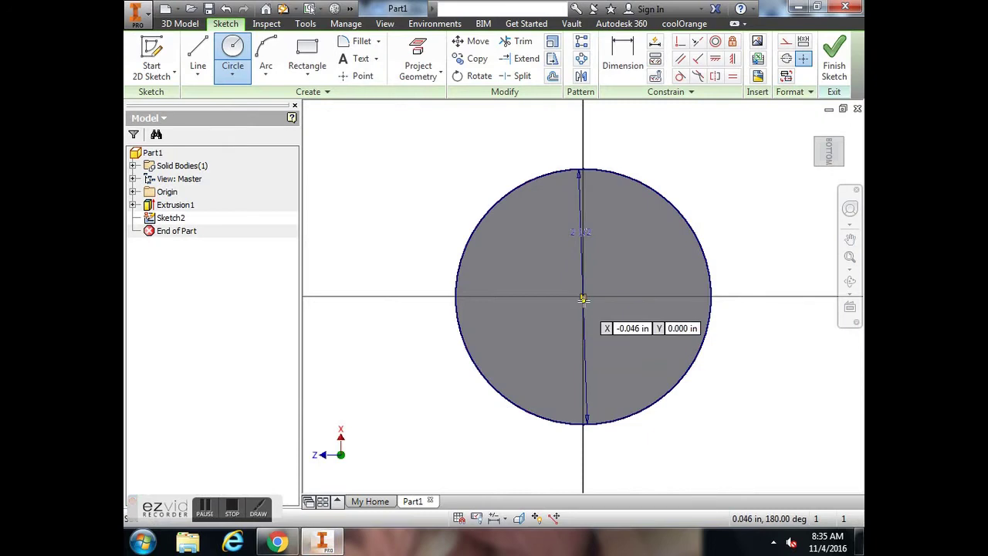
click(583, 297)
text(2)
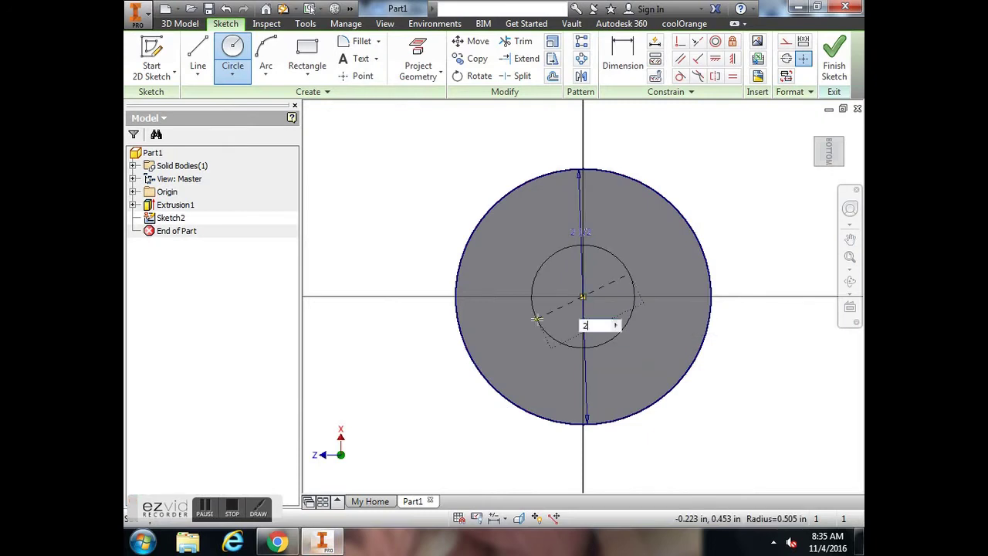
key(Return)
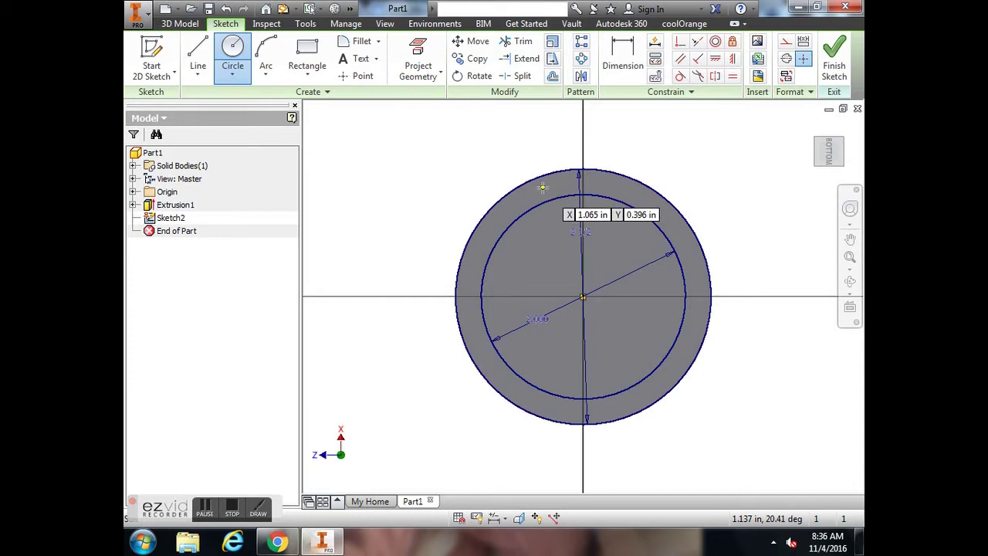
click(847, 67)
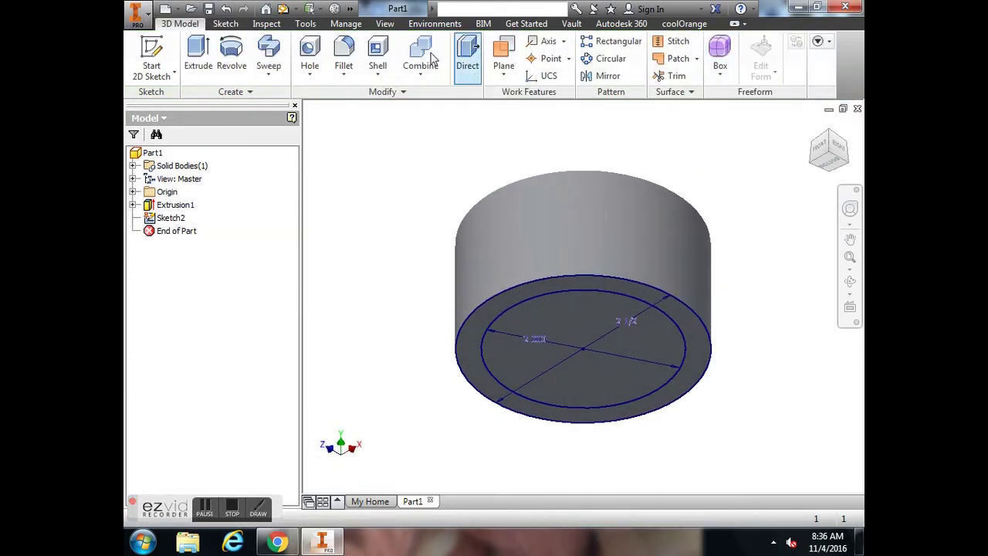
- Cut the ring between the 2 1/2 in and 2 in circles 1/4 in deep
click(200, 51)
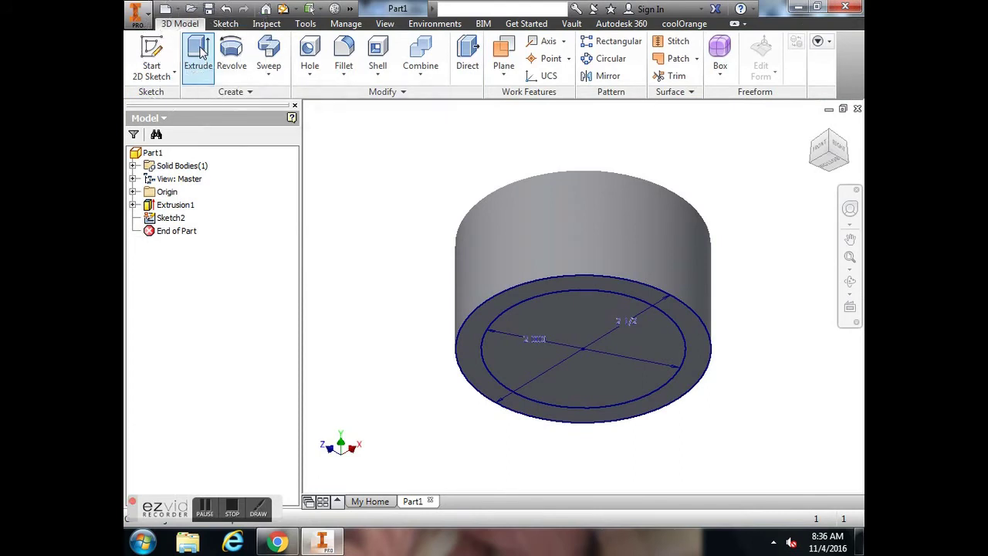
click(647, 297)
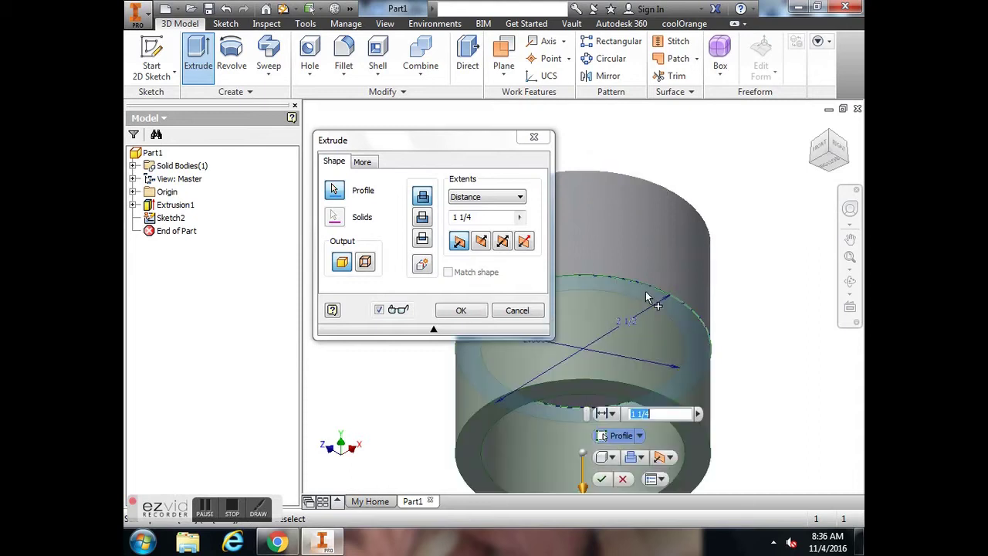
click(482, 241)
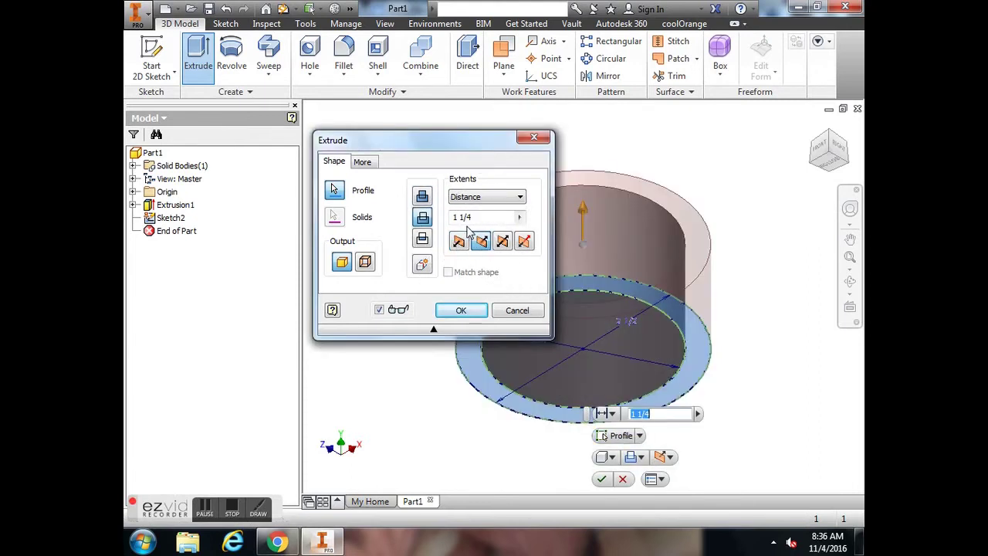
click(461, 217)
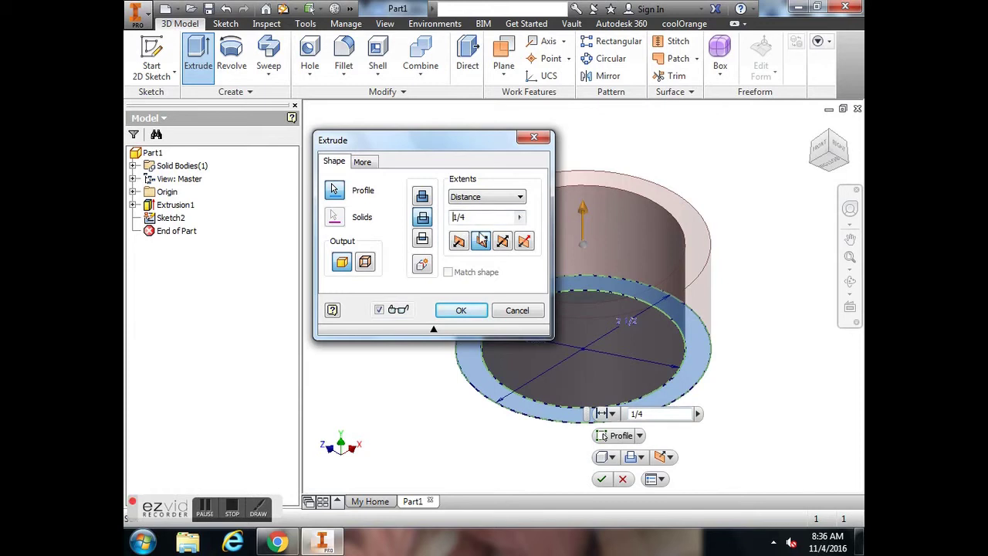
click(829, 151)
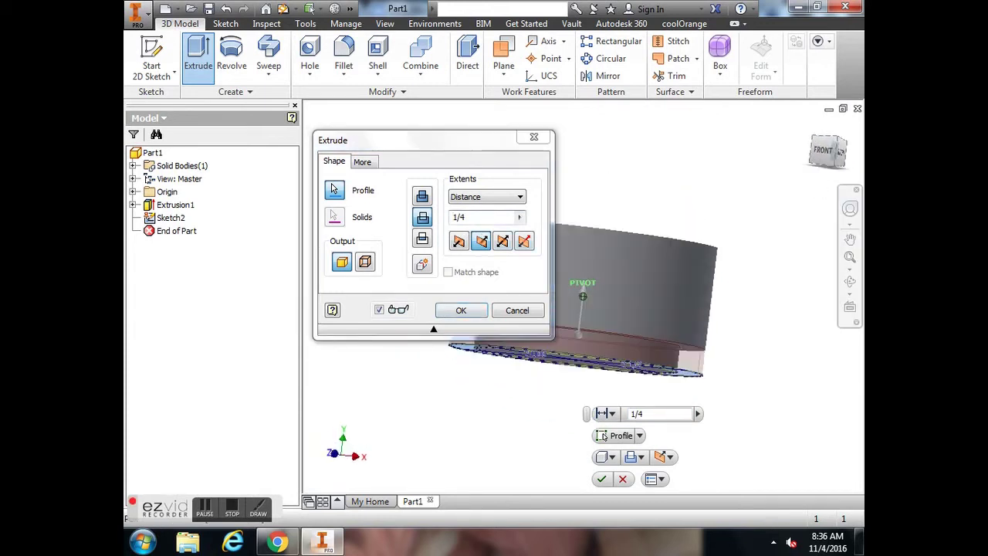
click(461, 310)
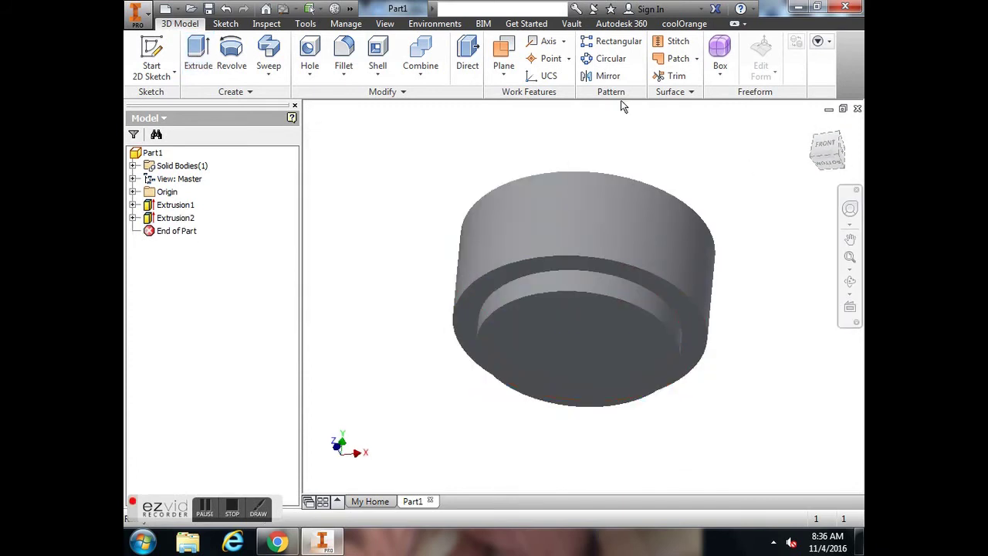
click(393, 31)
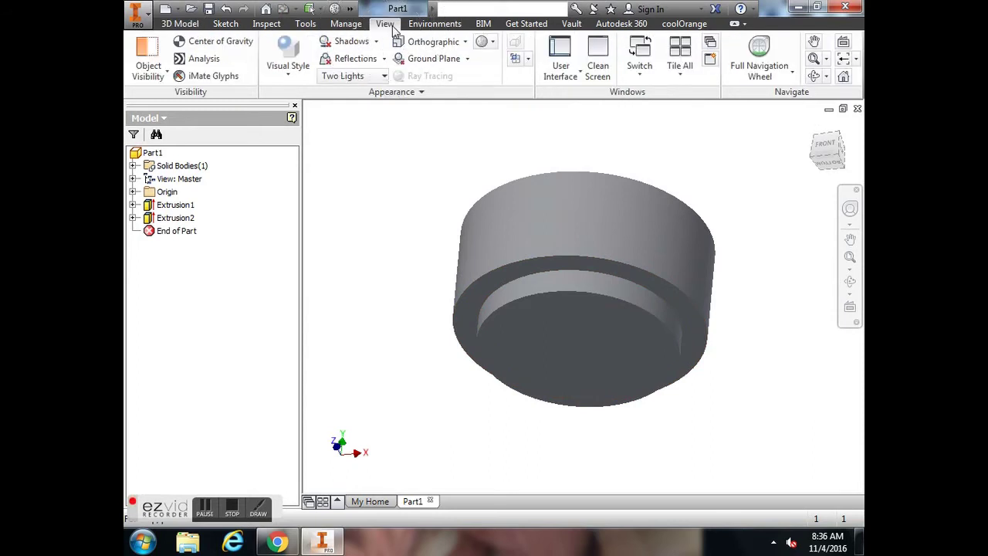
click(297, 70)
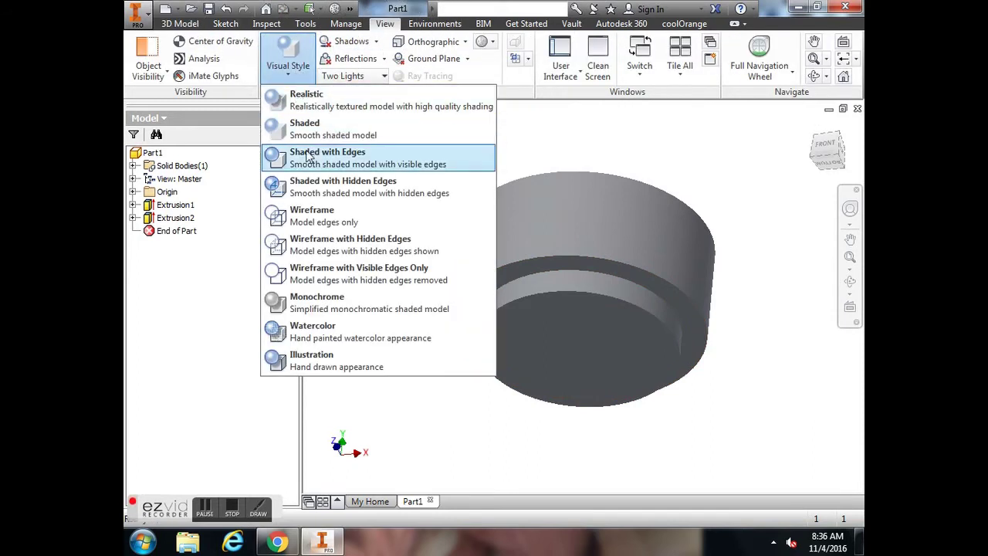
click(317, 164)
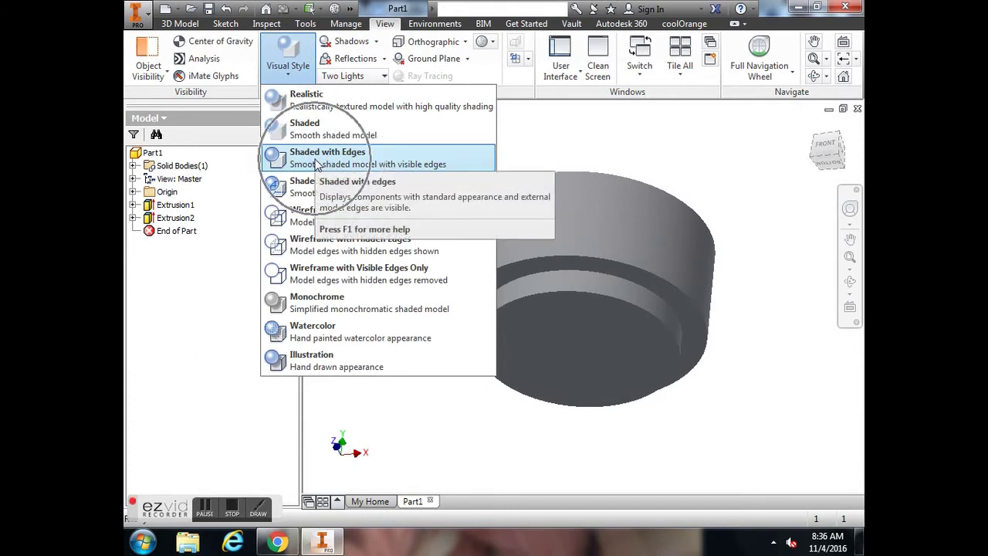
click(317, 165)
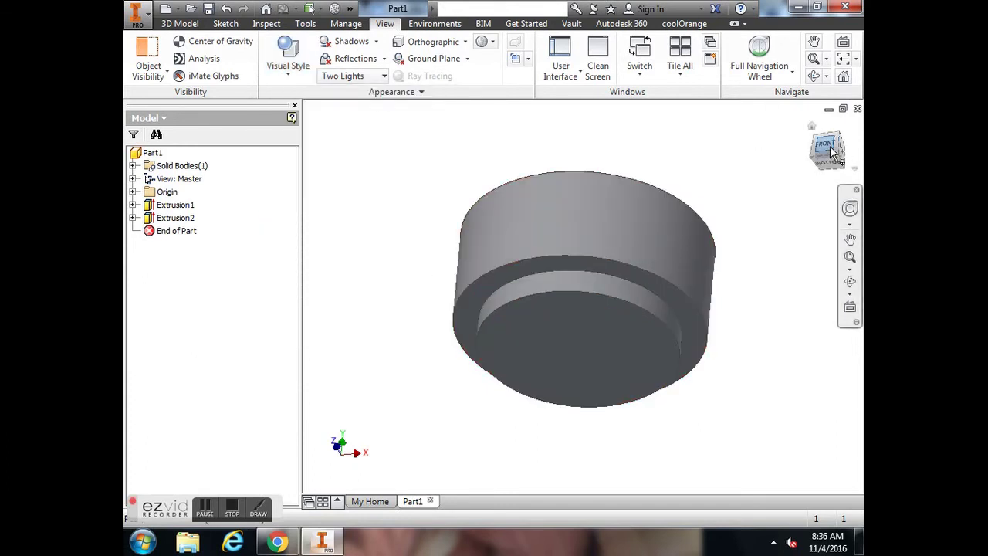
mouse_move(826, 150)
mouse_down()
mouse_move(831, 171)
mouse_move(831, 147)
mouse_move(831, 158)
mouse_up()
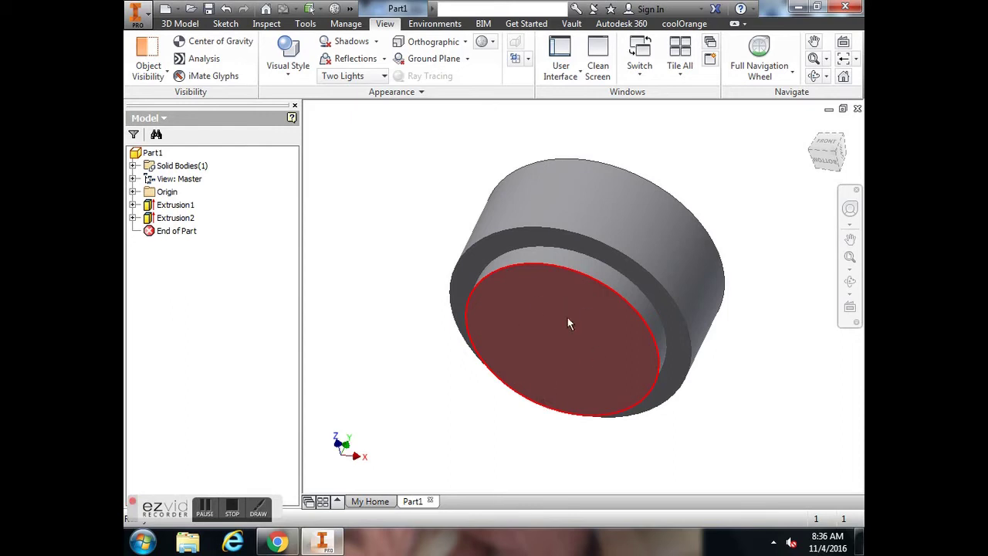
click(322, 542)
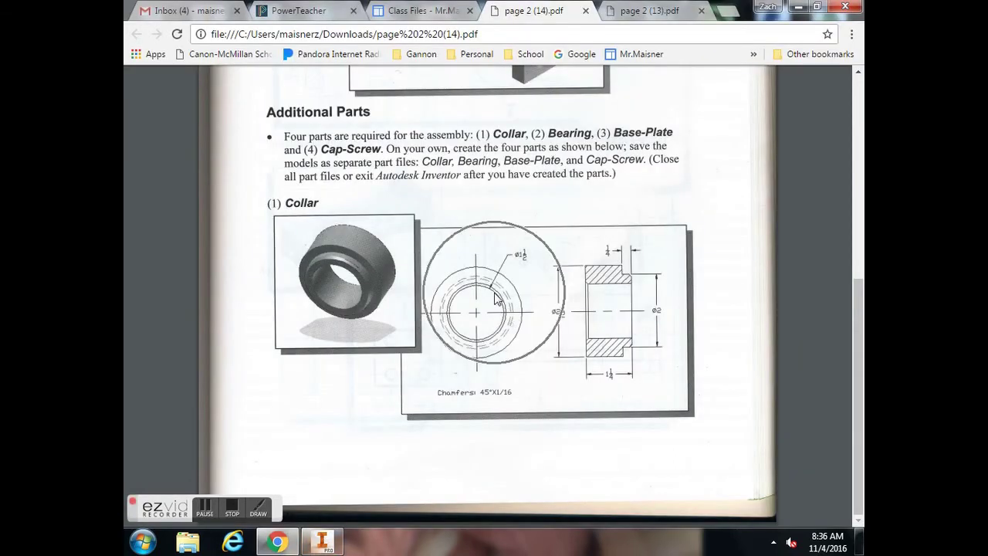
click(523, 260)
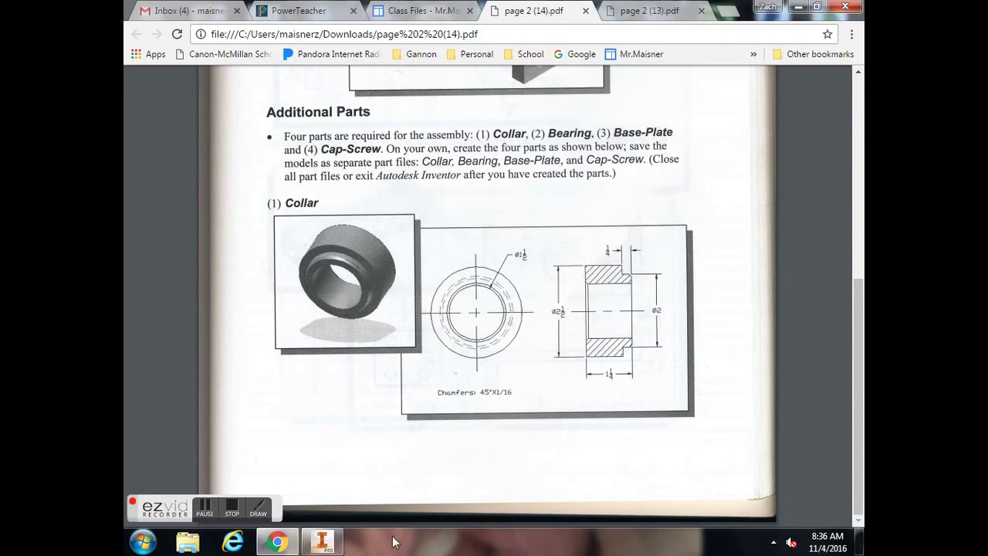
click(322, 541)
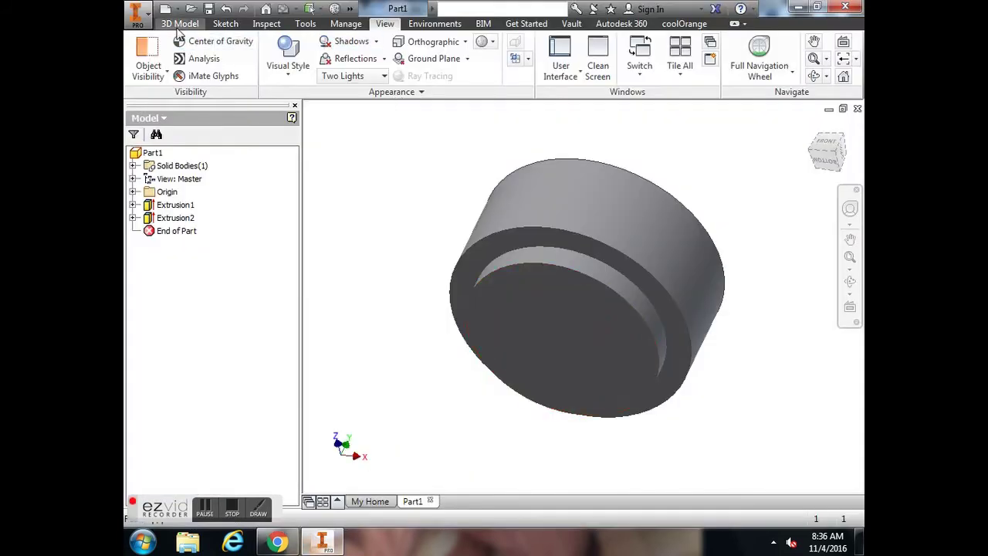
- On the lip's end face, sketch an origin-centred 1 1/2 in diameter circle and finish Sketch3
click(178, 26)
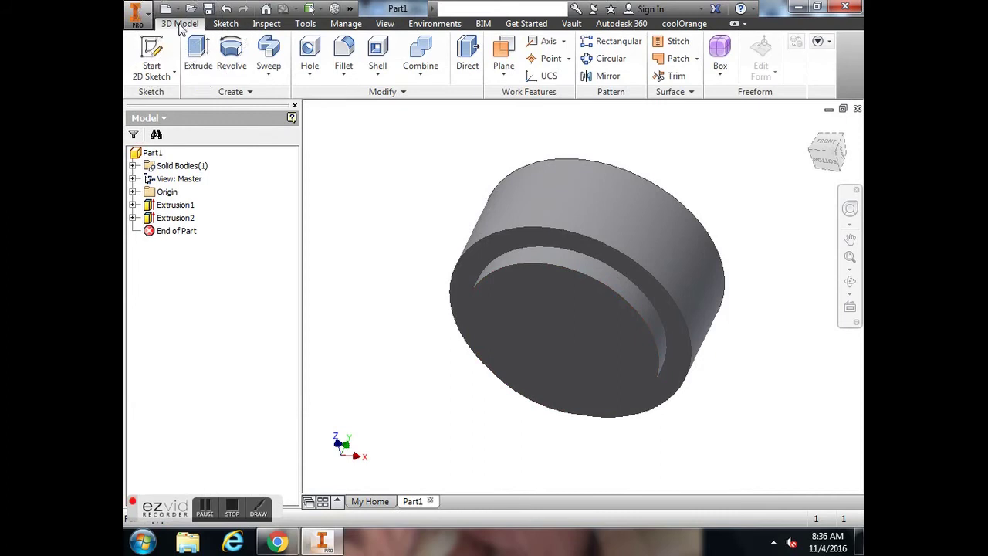
click(158, 50)
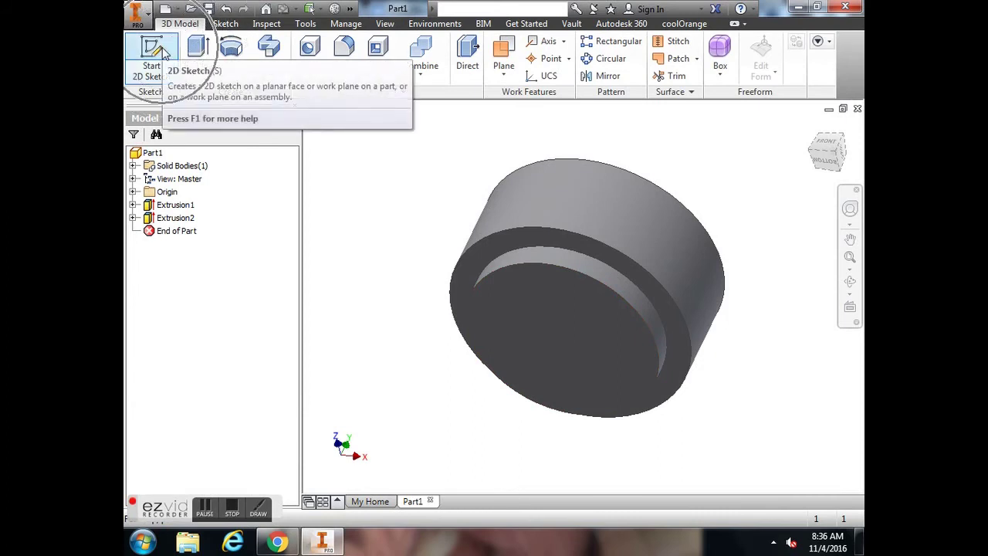
click(567, 316)
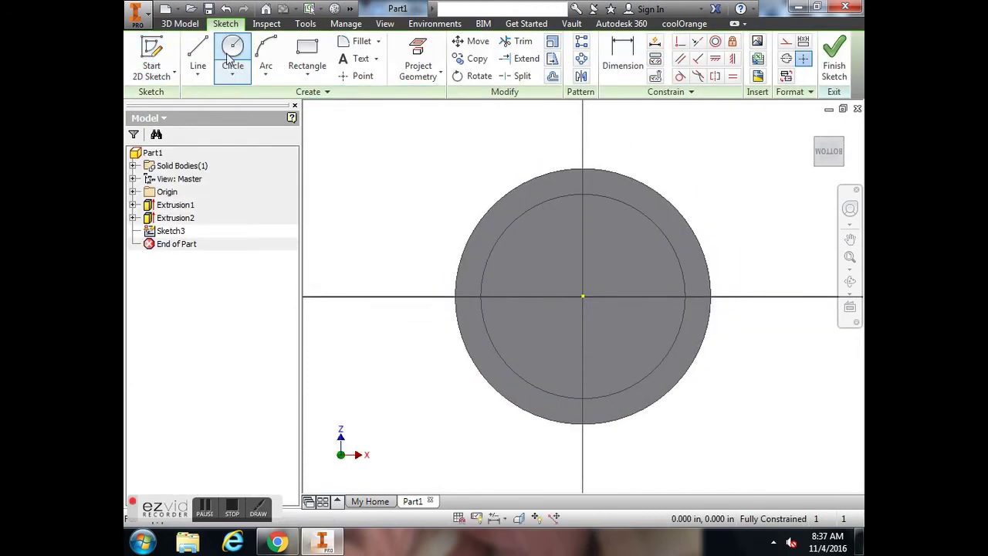
click(230, 57)
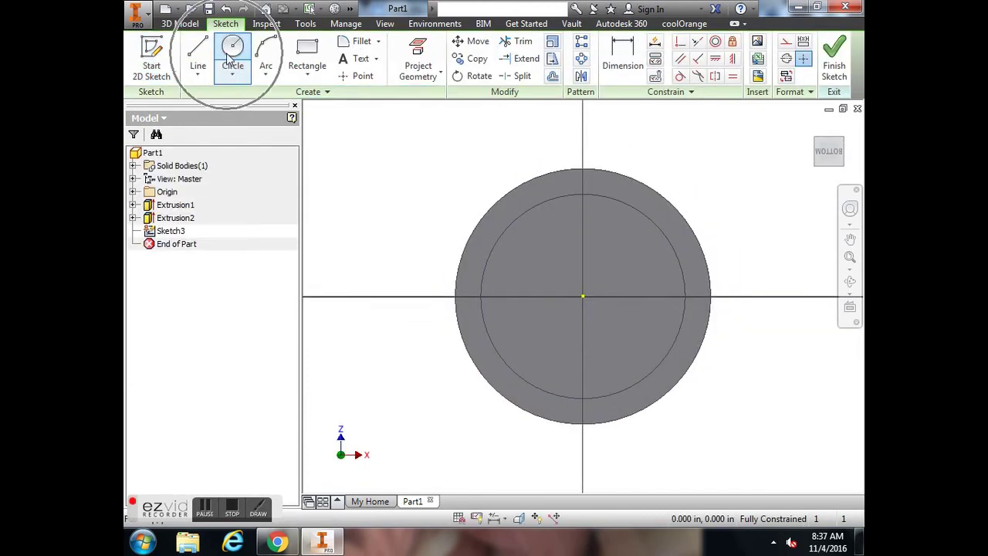
click(583, 296)
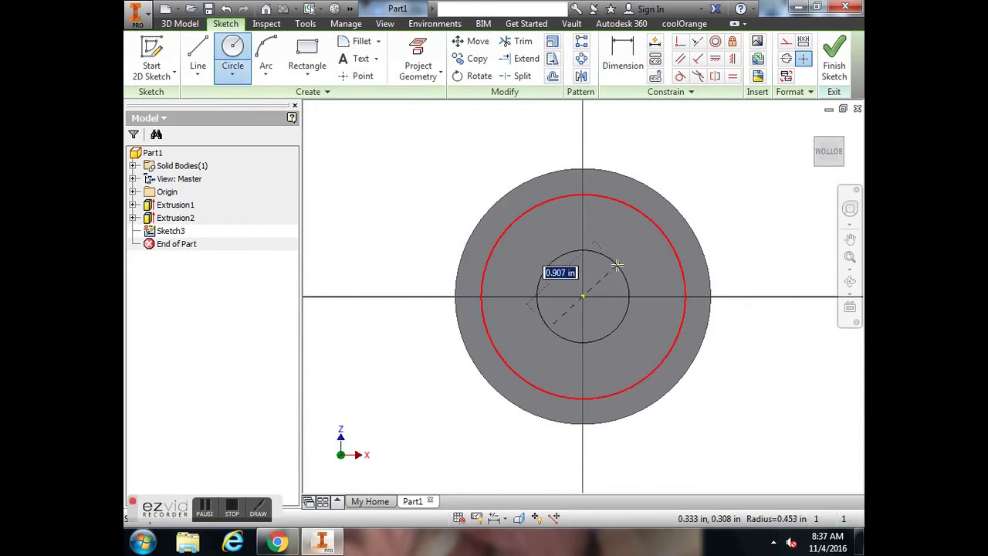
text(1)
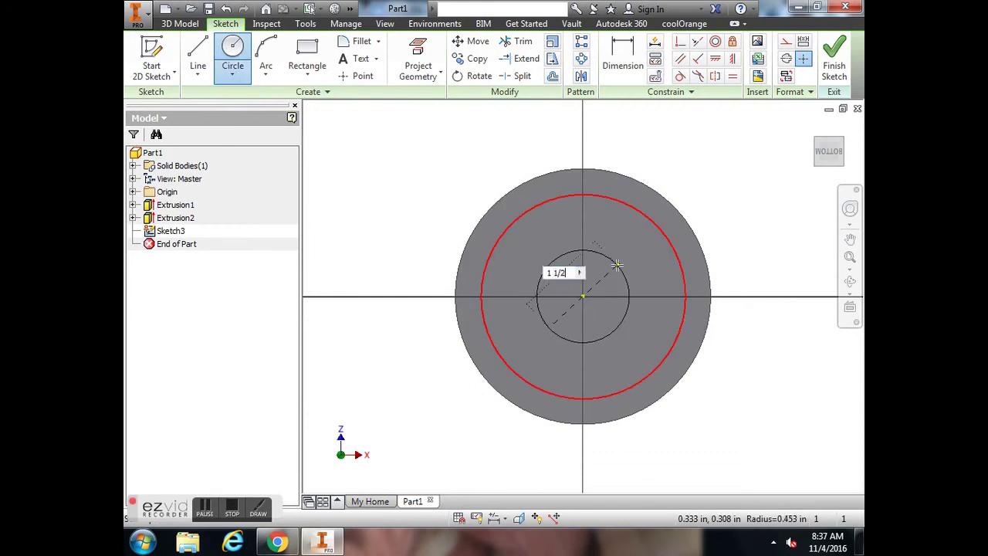
text( 1/2)
key(Return)
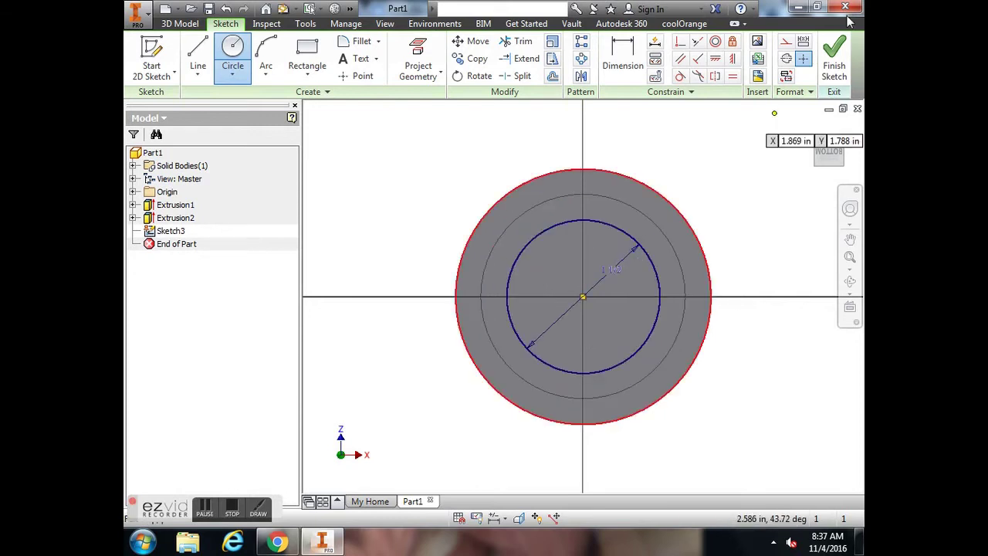
click(836, 54)
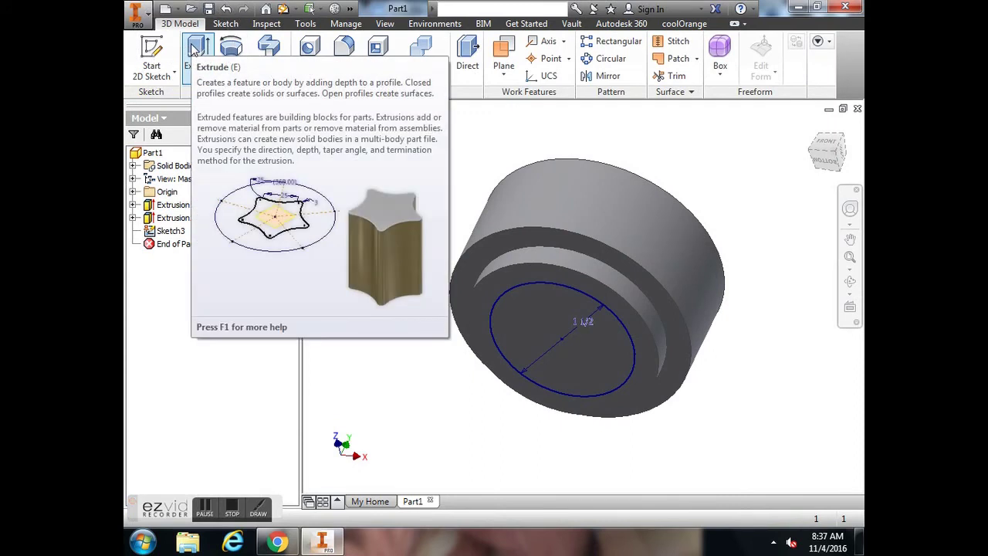
- Cut the 1 1/2 in circle through All and inspect the hole from side and home views
click(197, 50)
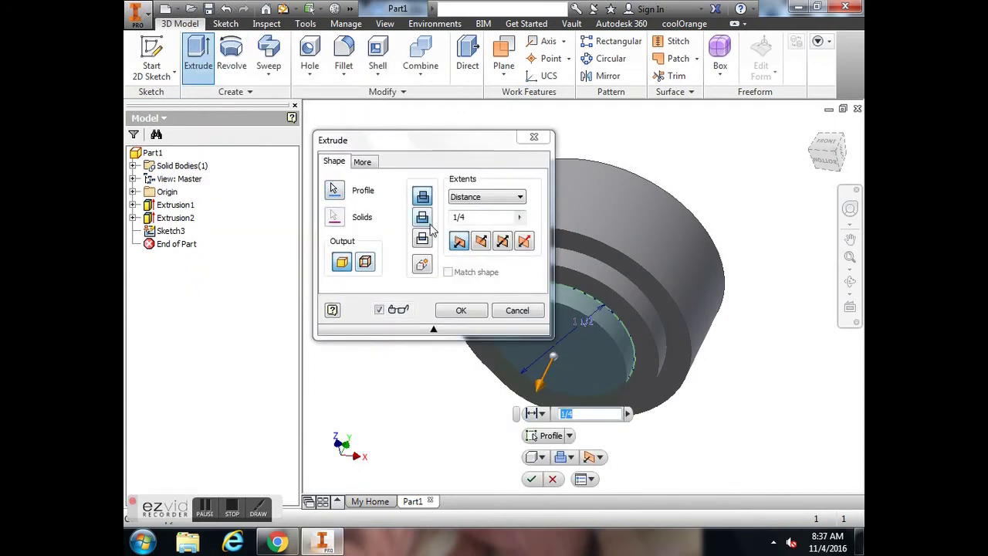
click(423, 218)
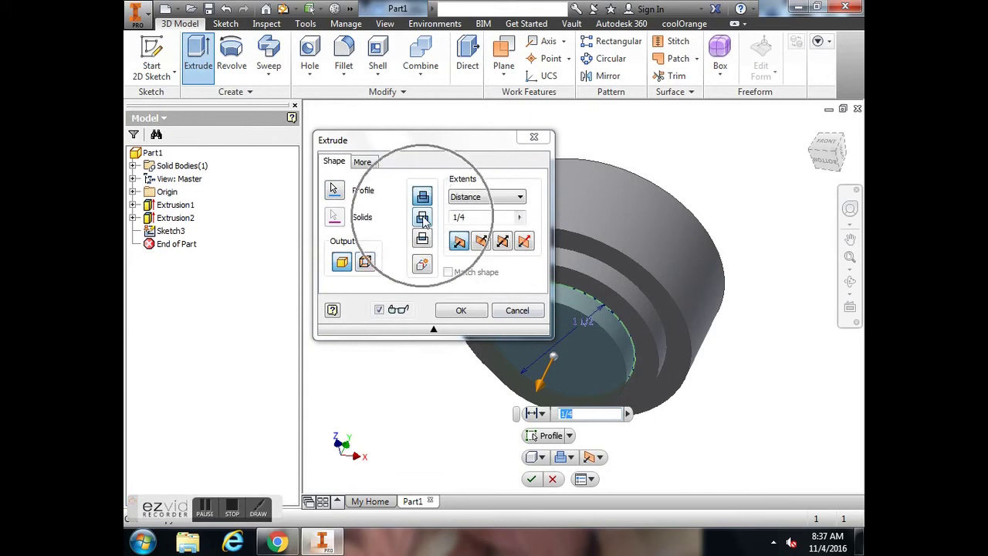
click(474, 198)
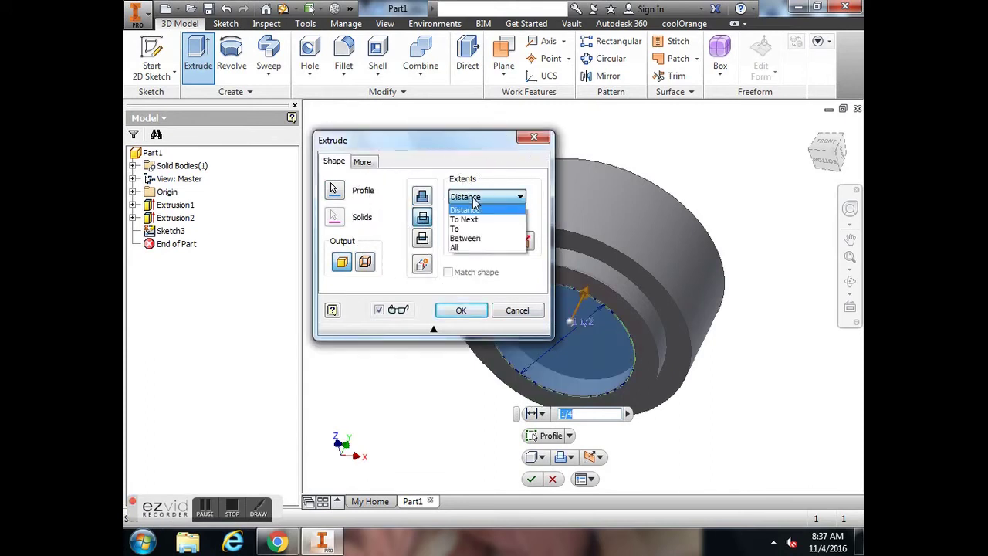
click(467, 248)
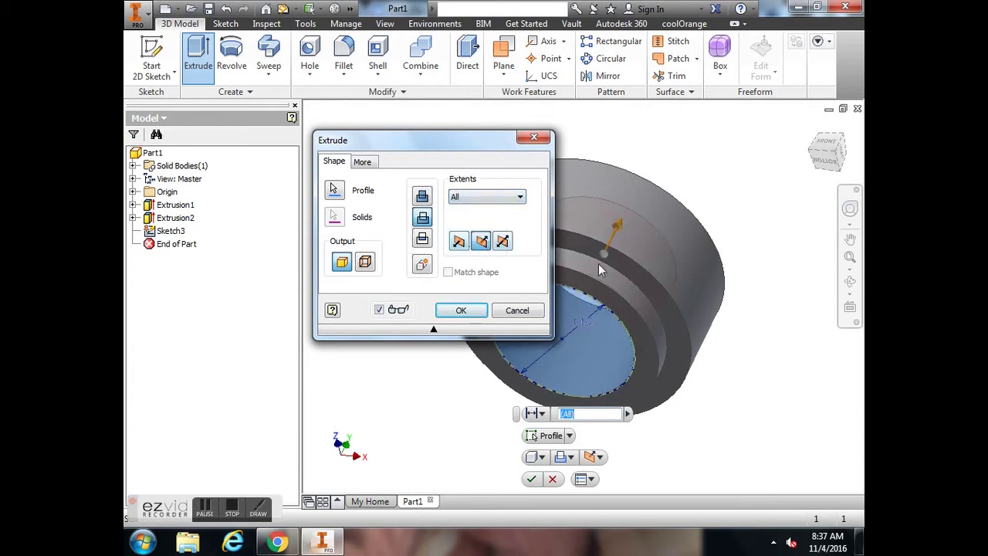
shift+middle_drag(608, 271, 686, 329)
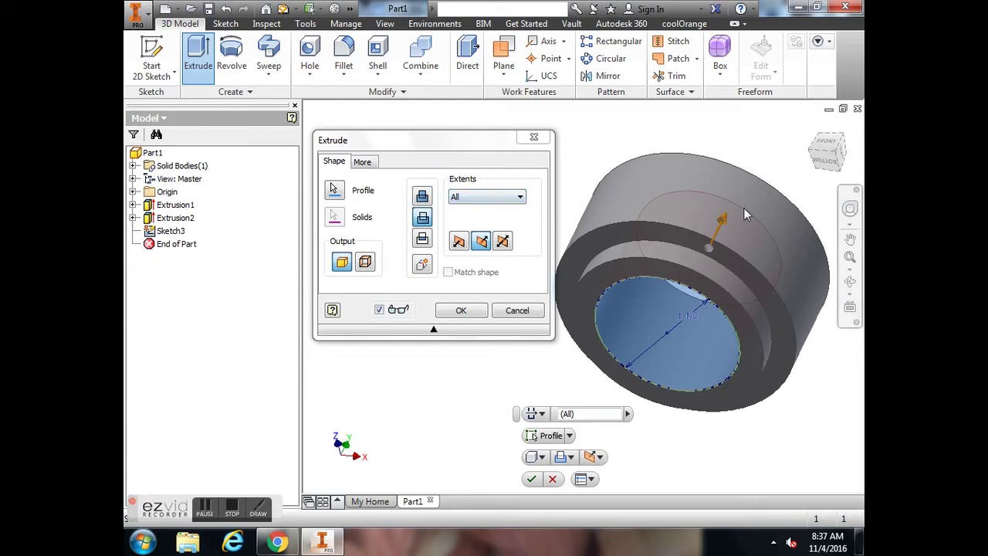
click(462, 312)
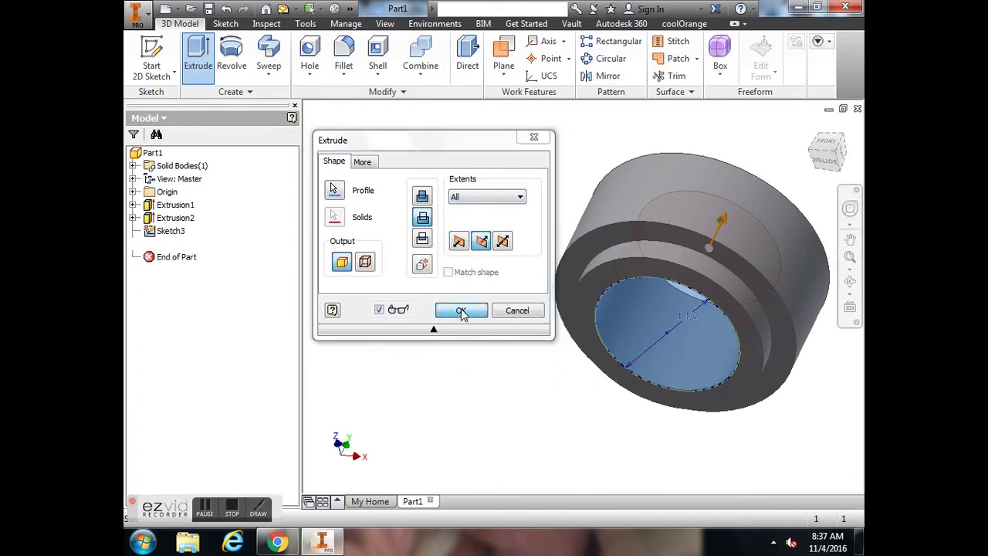
click(845, 143)
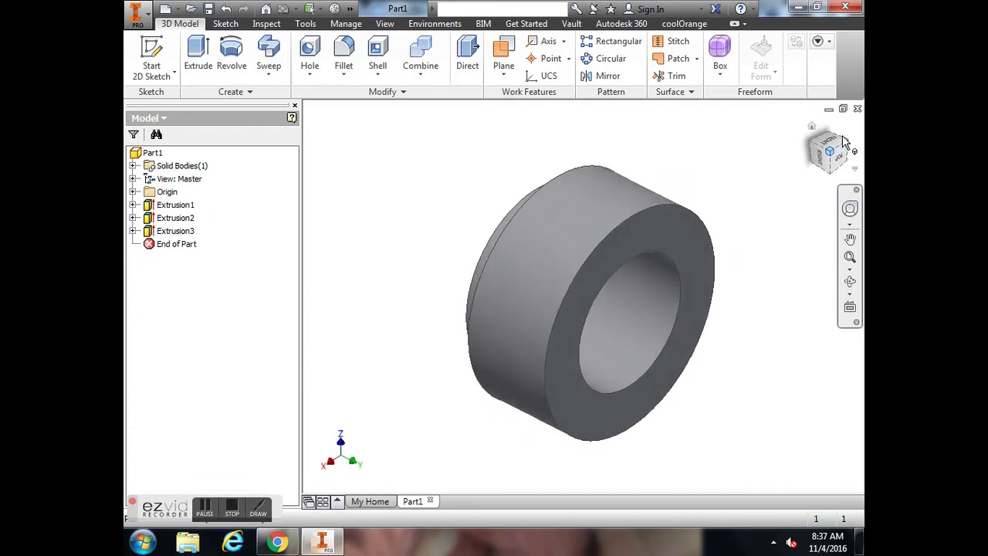
click(845, 143)
click(811, 126)
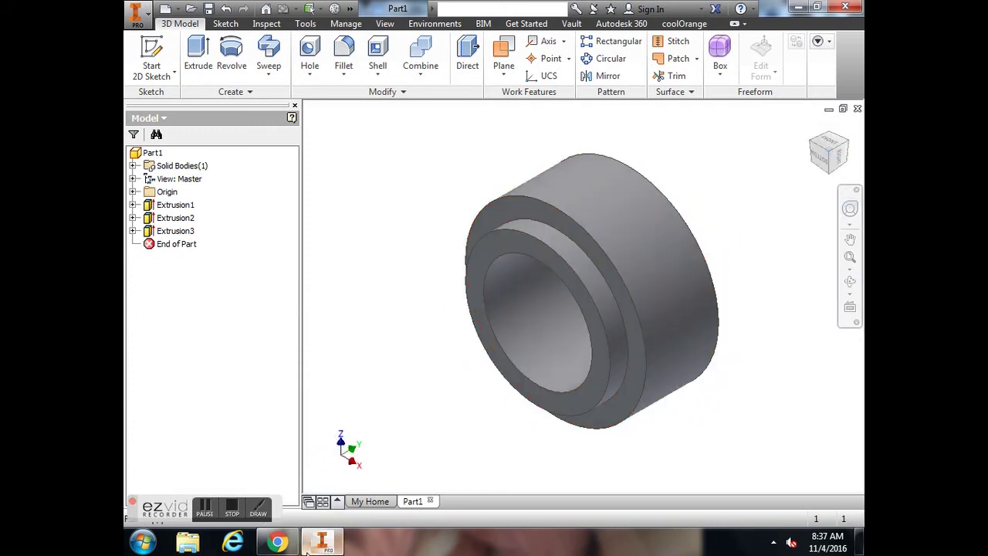
click(278, 541)
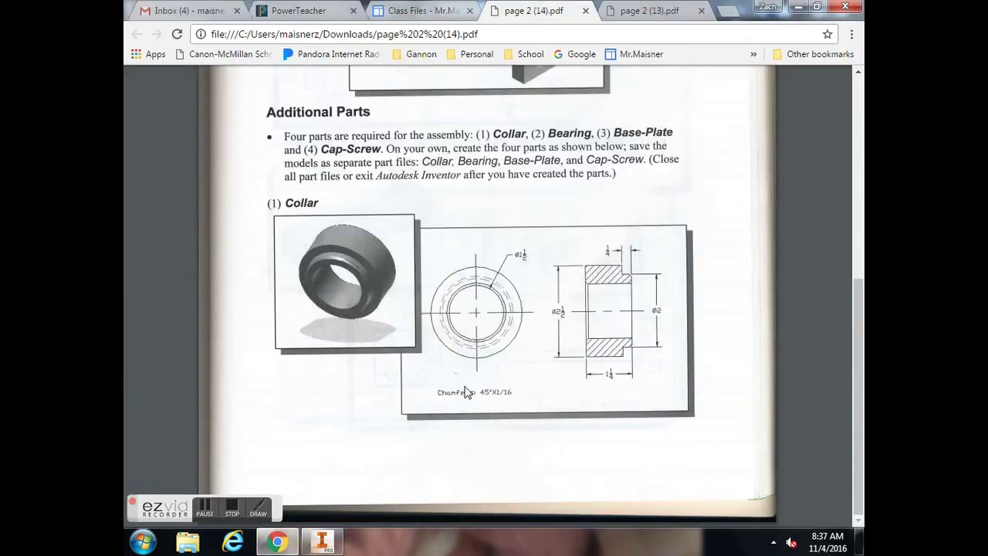
click(489, 393)
click(504, 395)
click(505, 394)
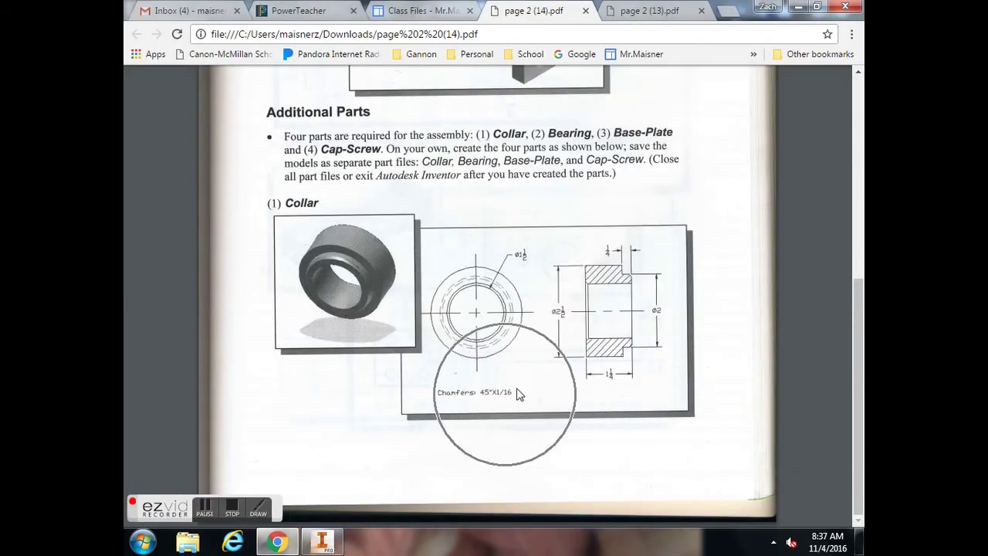
click(586, 340)
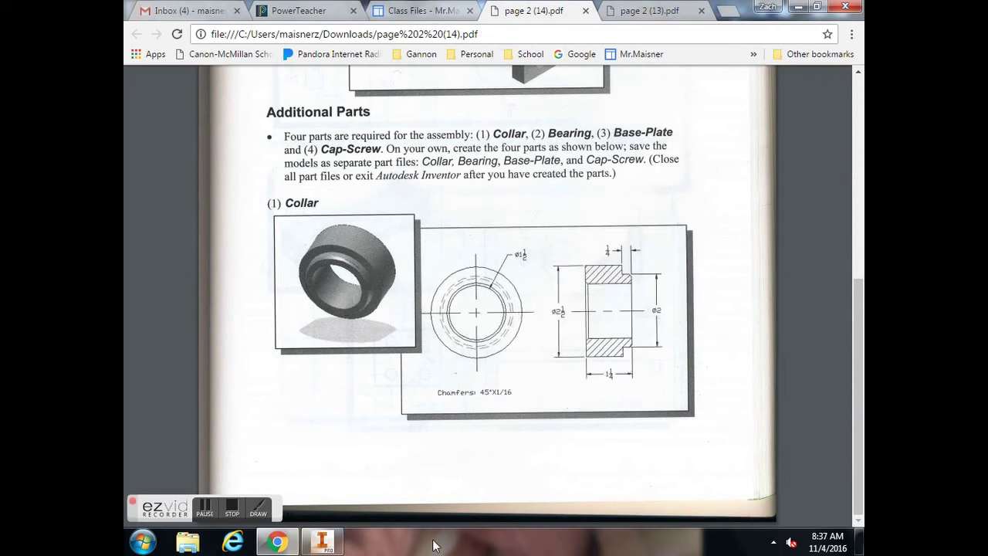
click(334, 543)
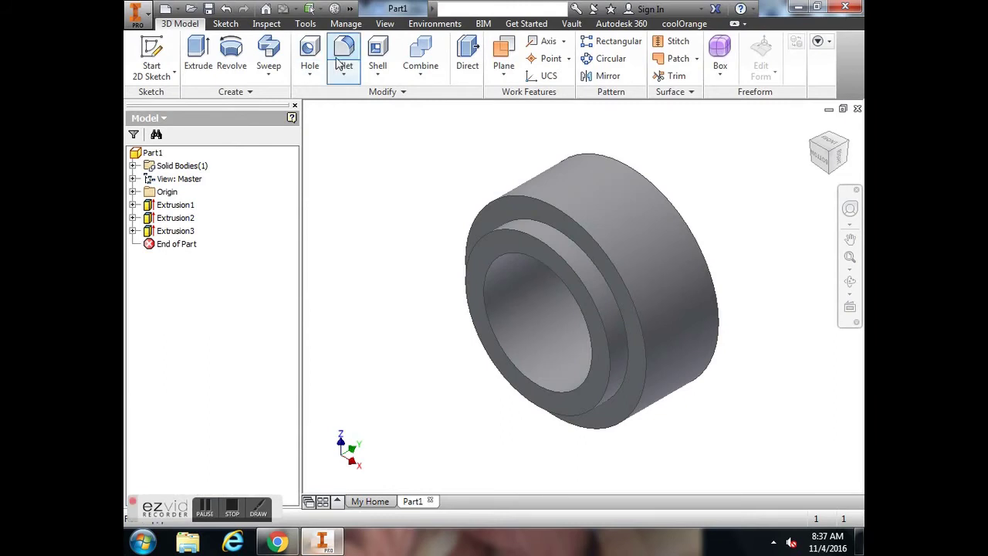
- Open the Chamfer dialog from the Fillet dropdown, showing its three methods and 0.125 in distance
click(347, 80)
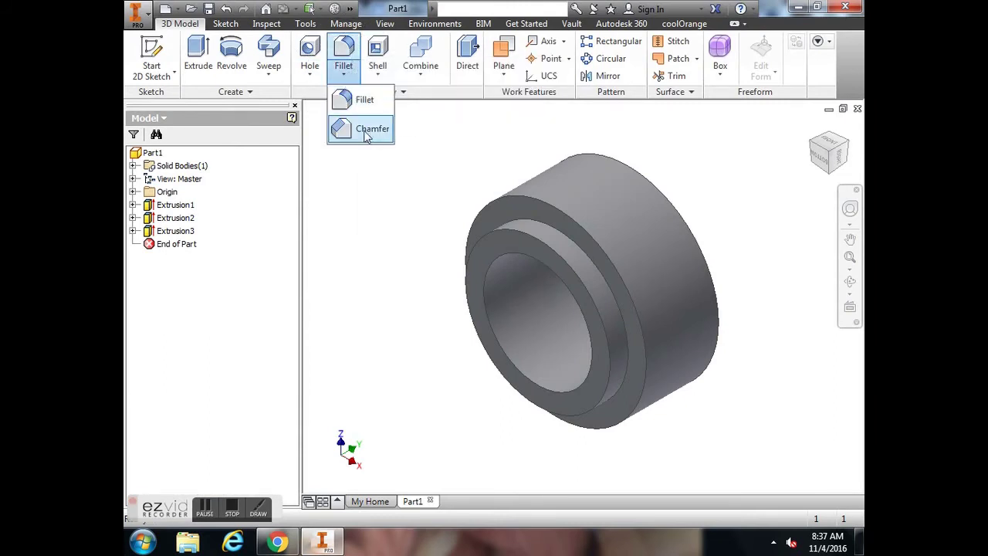
click(366, 132)
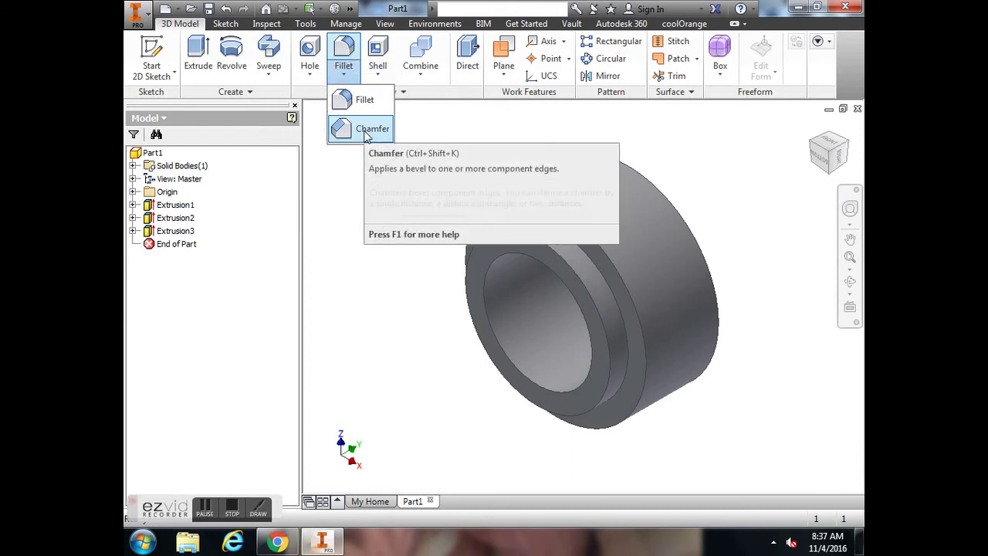
click(365, 132)
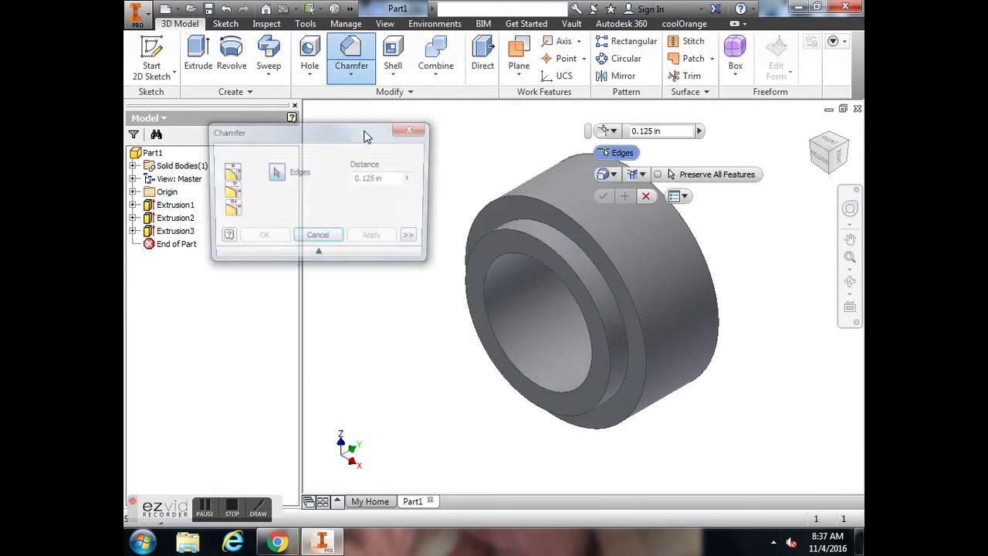
click(318, 254)
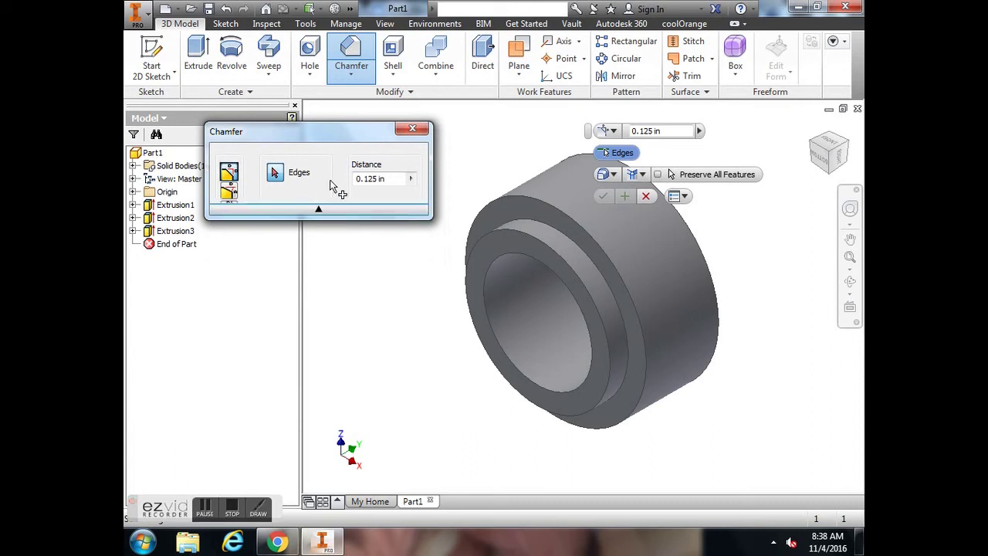
click(318, 150)
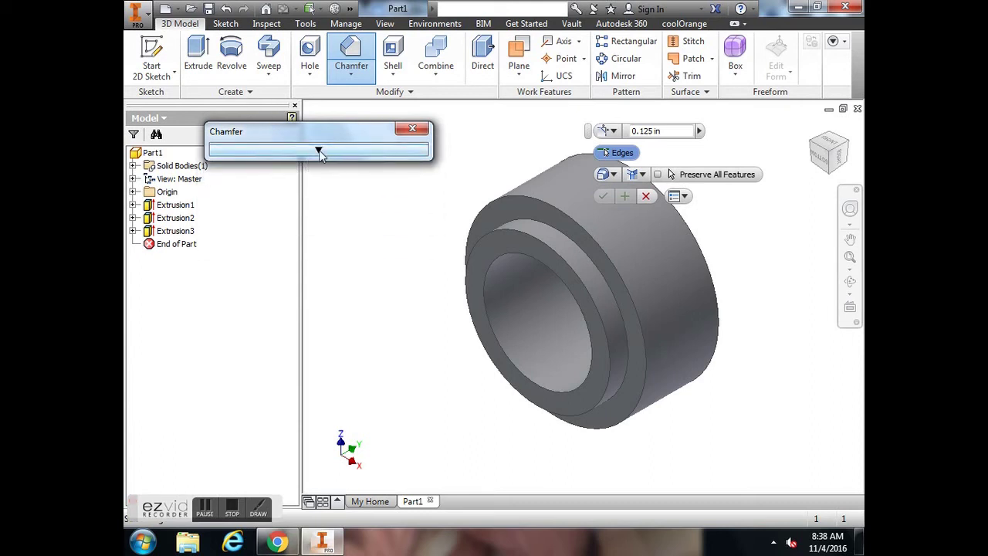
click(318, 150)
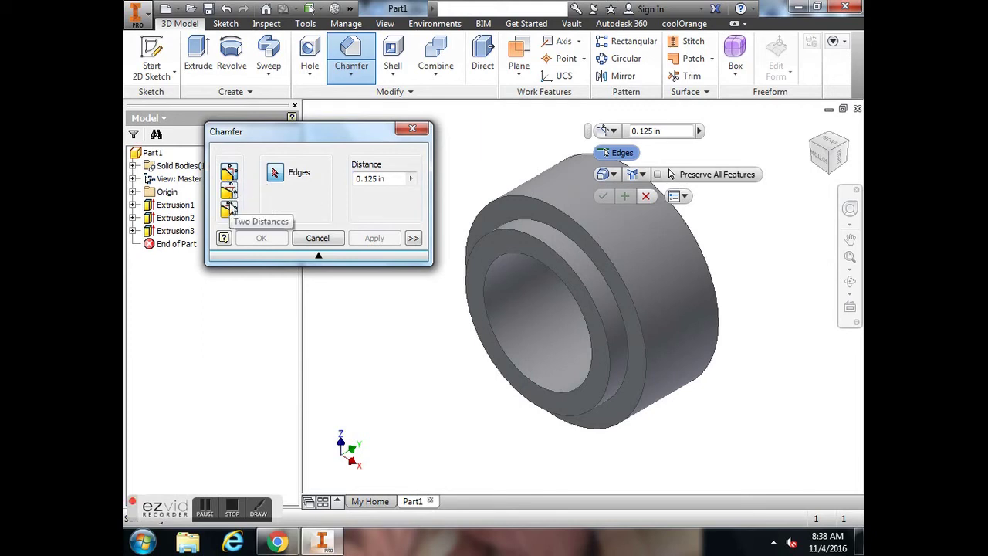
- Switch the chamfer to distance-and-angle with a 45° angle and 1/16 in distance, face picking active
click(229, 209)
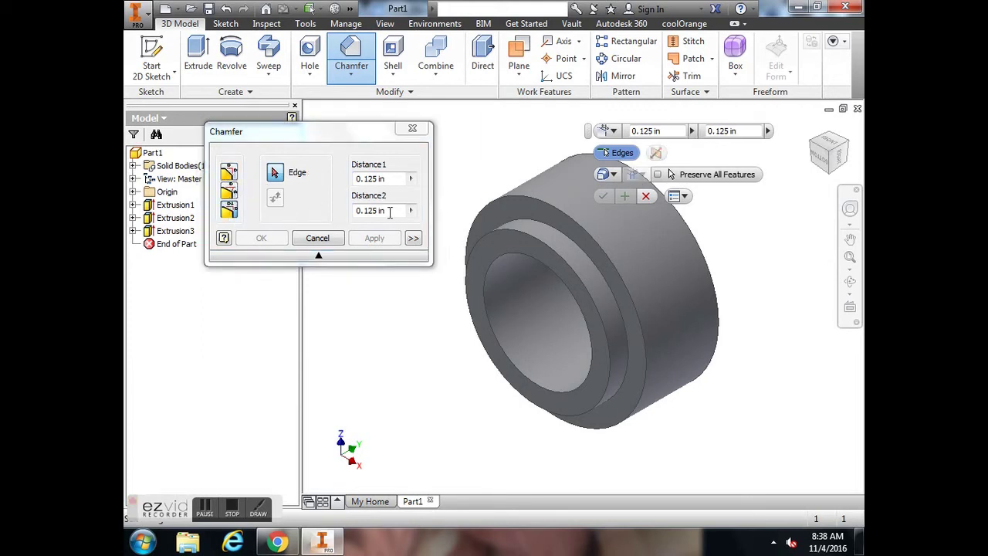
click(229, 193)
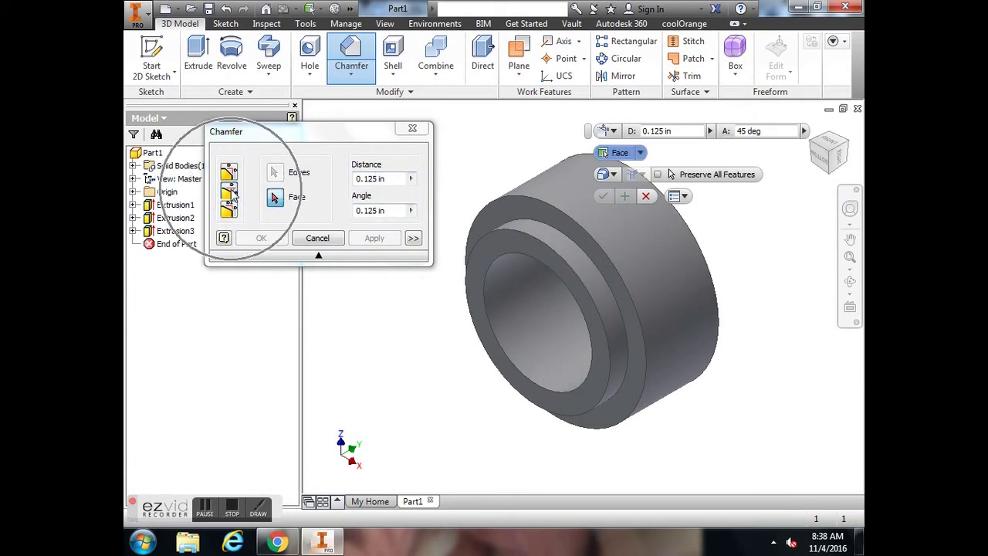
click(395, 211)
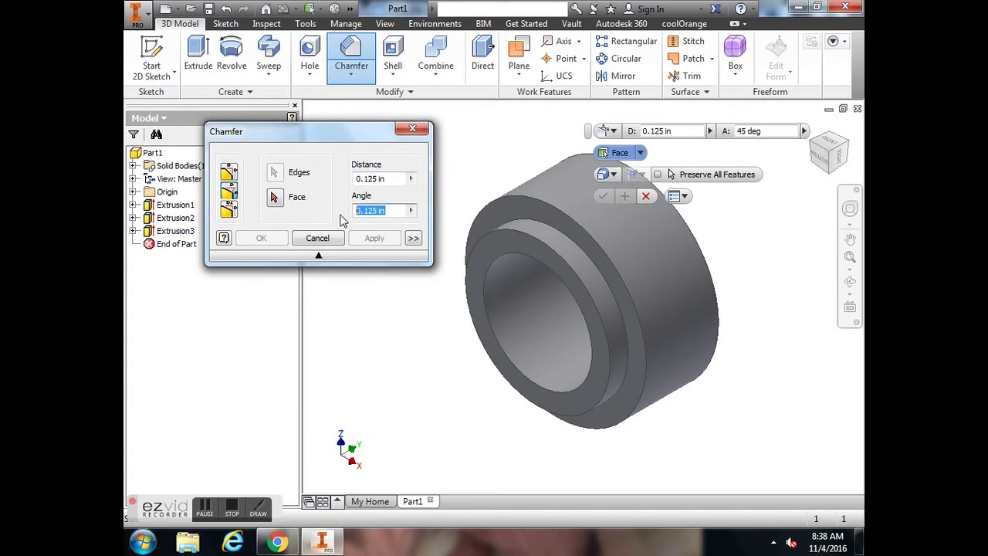
text(45)
key(Tab)
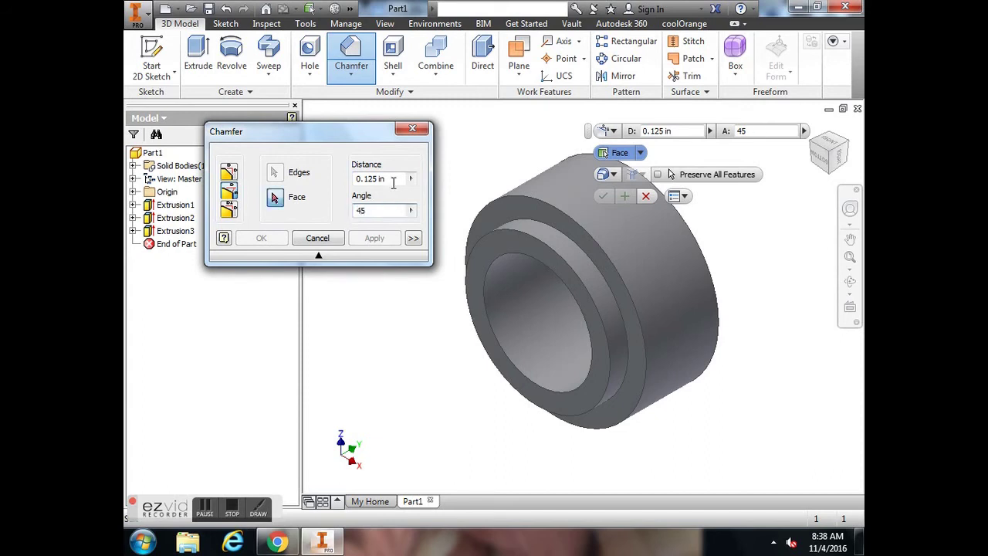
drag(392, 178, 349, 180)
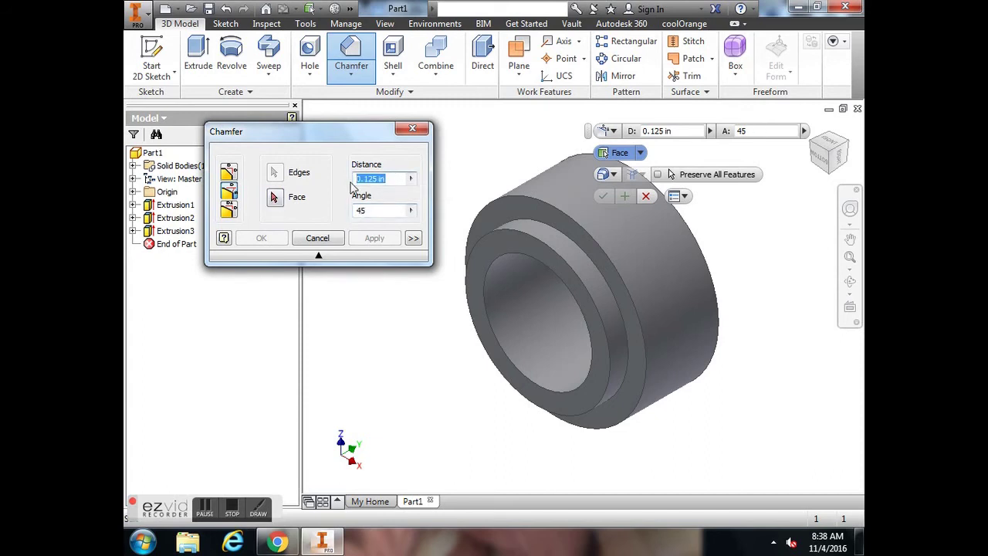
text(1/16)
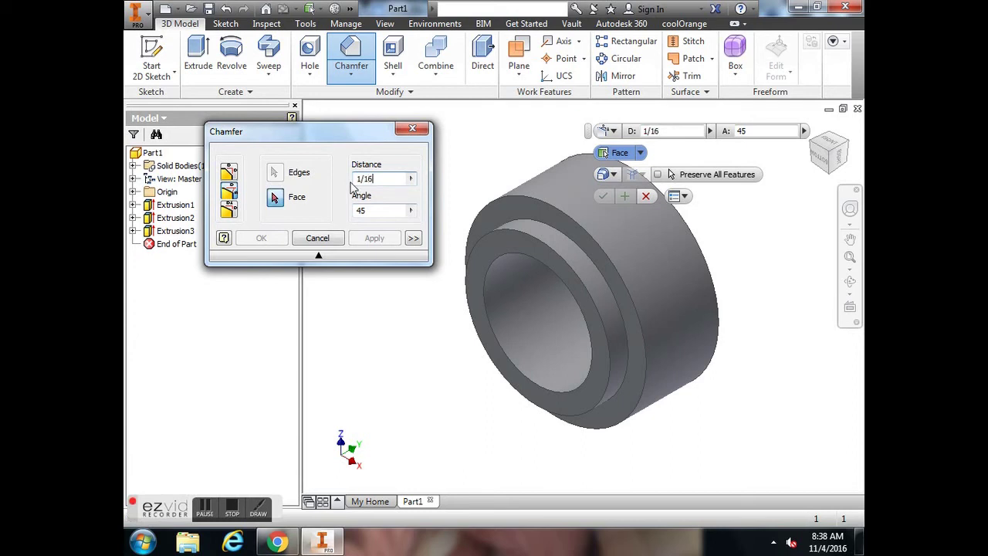
click(277, 199)
click(277, 200)
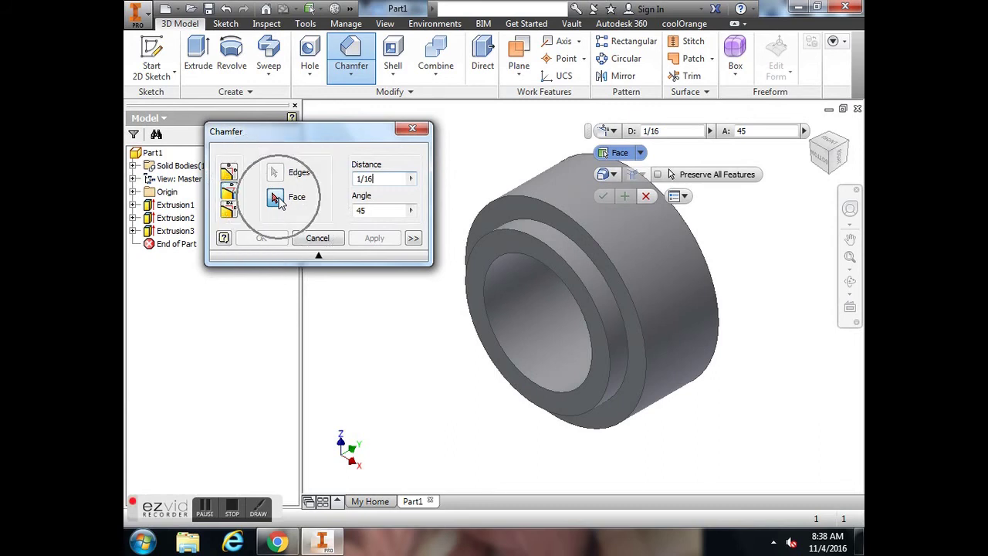
click(277, 199)
click(277, 199)
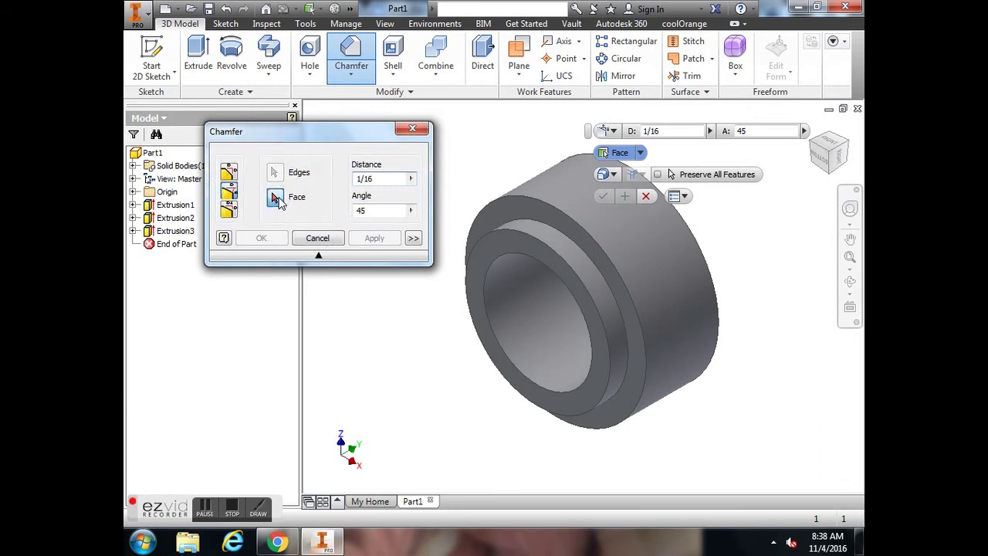
- Select the lip's front ring face and then its outer edge for chamfering
click(511, 238)
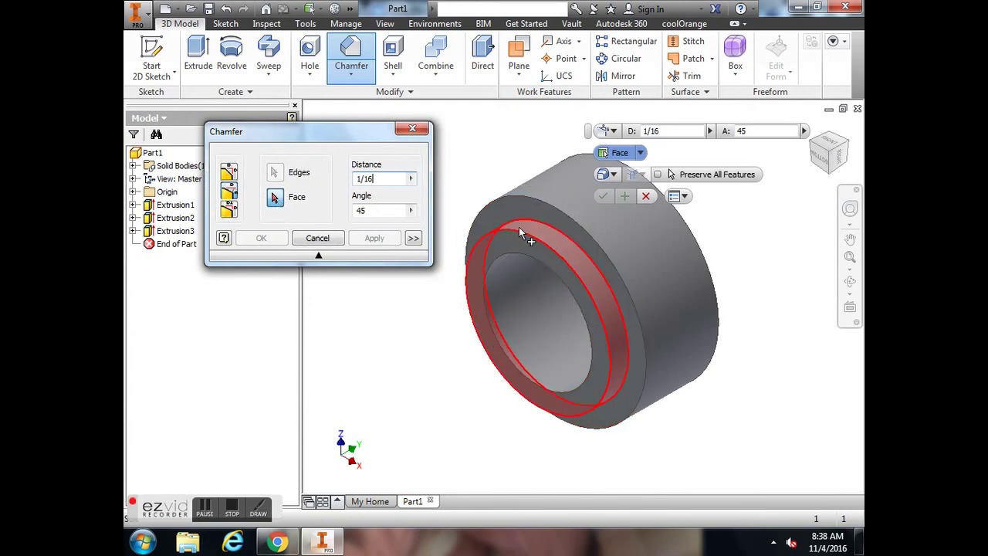
click(507, 245)
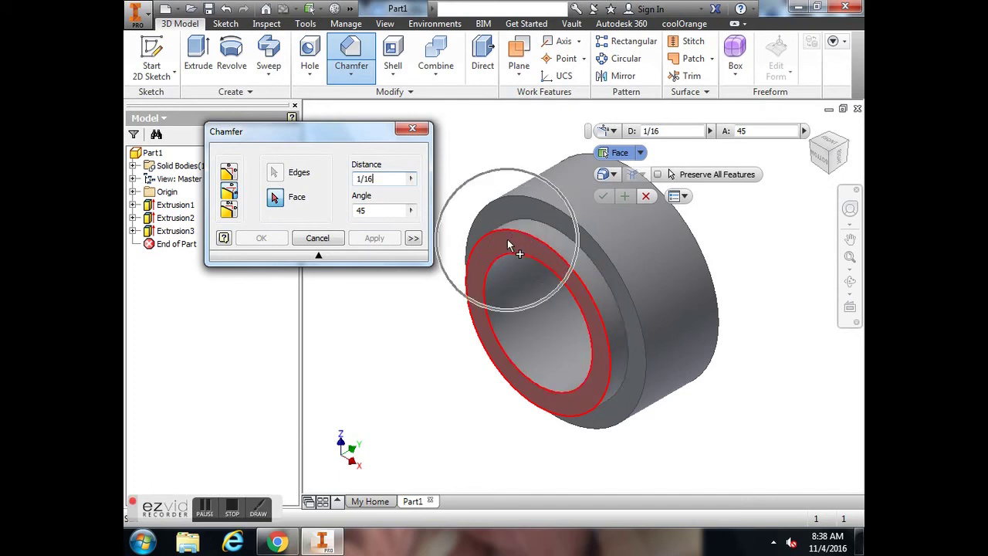
scroll(507, 245, down, 2)
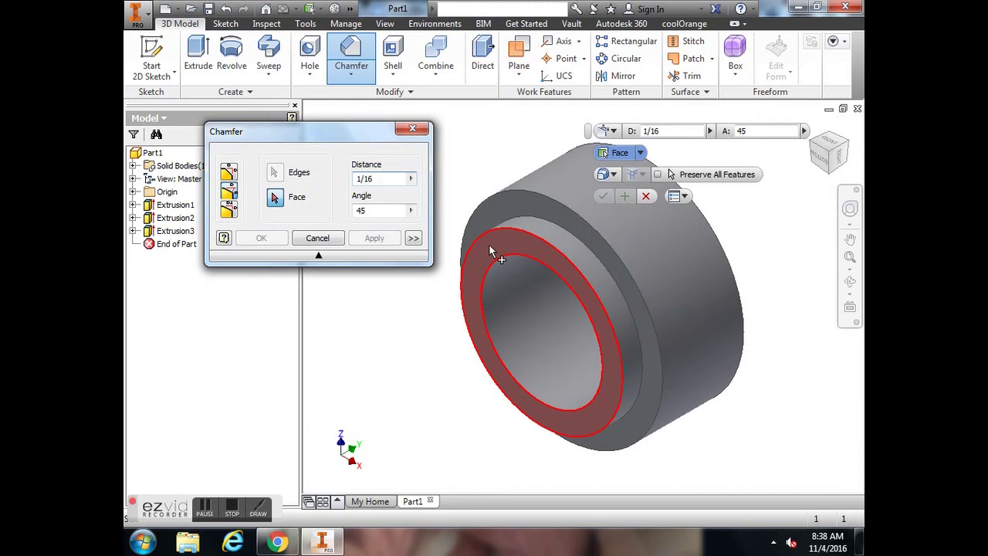
click(490, 249)
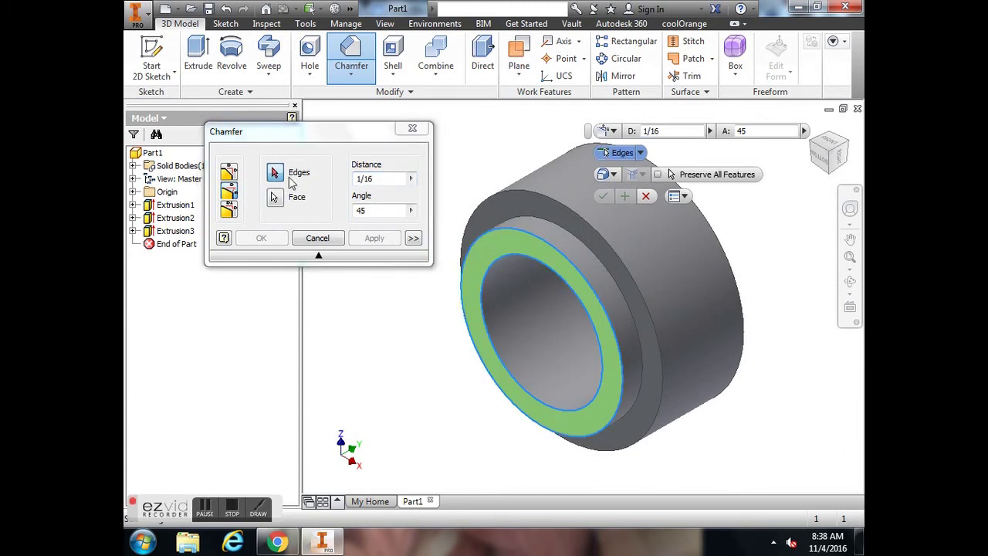
click(290, 179)
click(278, 178)
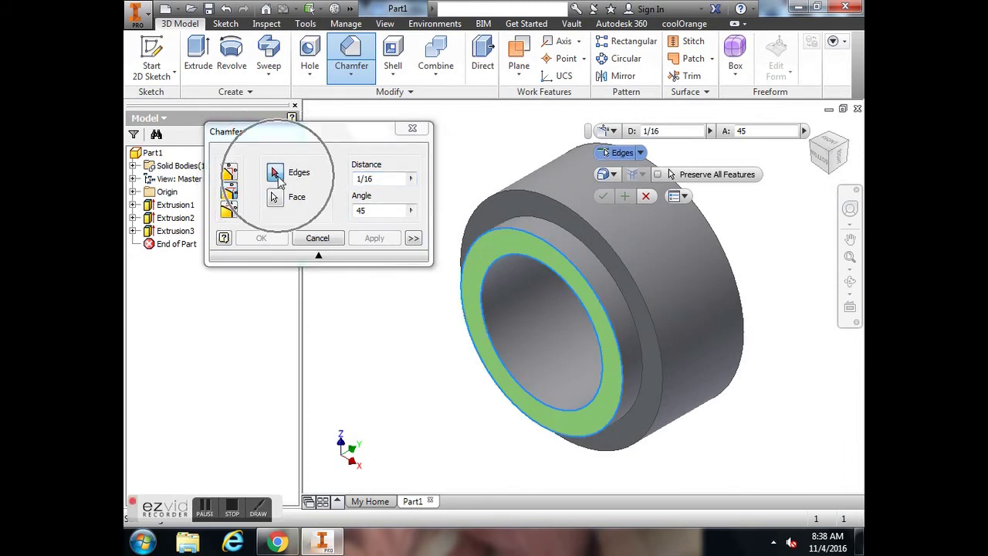
click(520, 235)
click(520, 235)
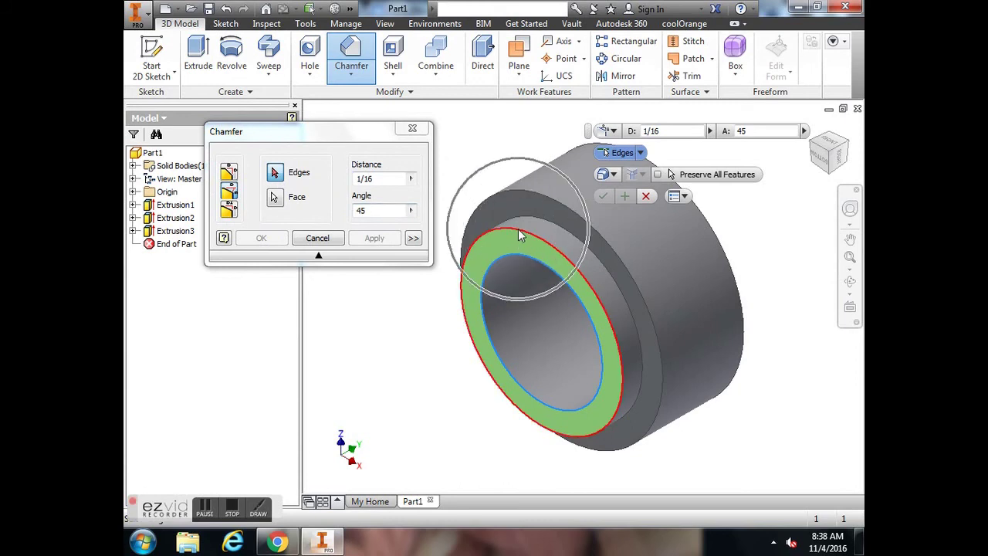
click(520, 236)
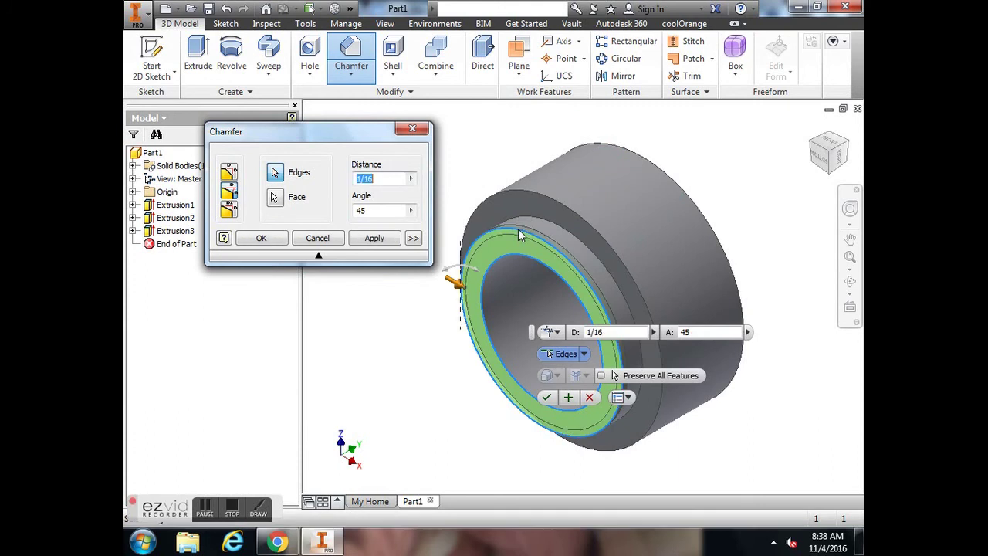
- Check the chamfer preview from the side and from below, then apply Chamfer1
click(840, 154)
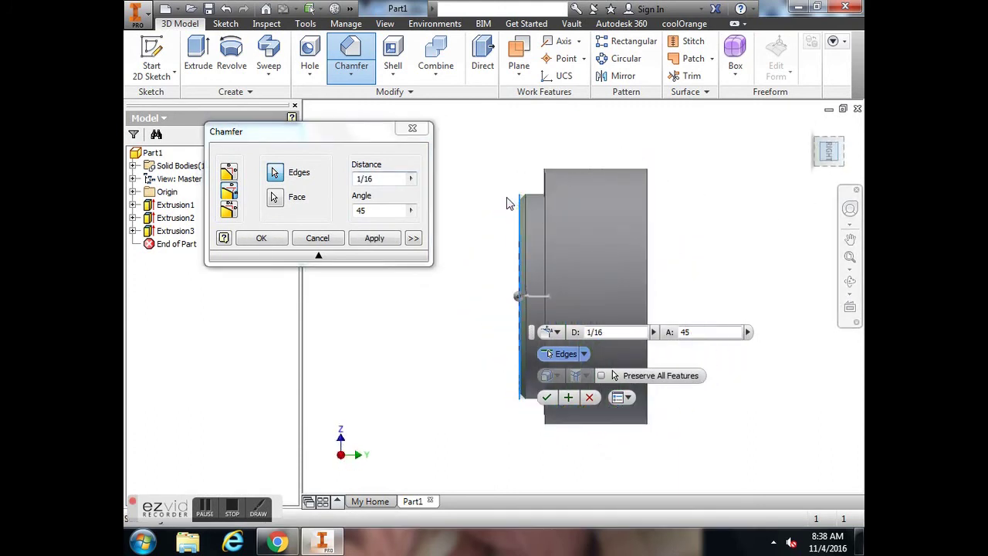
scroll(520, 199, up, 5)
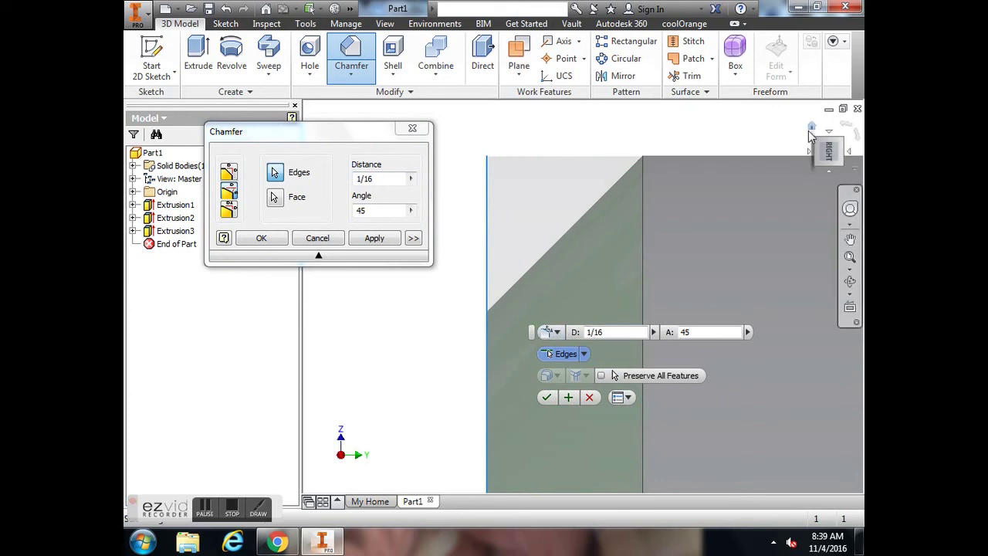
click(810, 129)
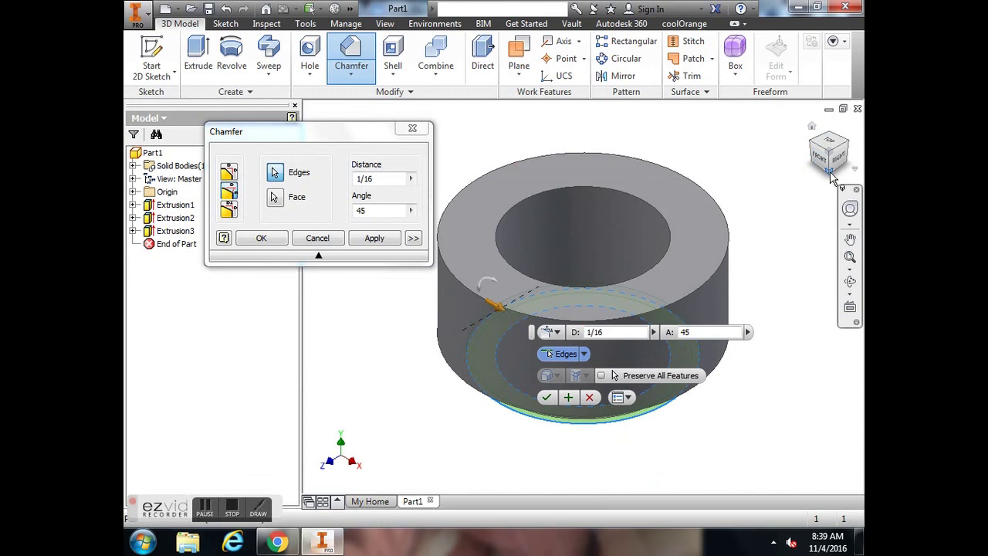
click(827, 173)
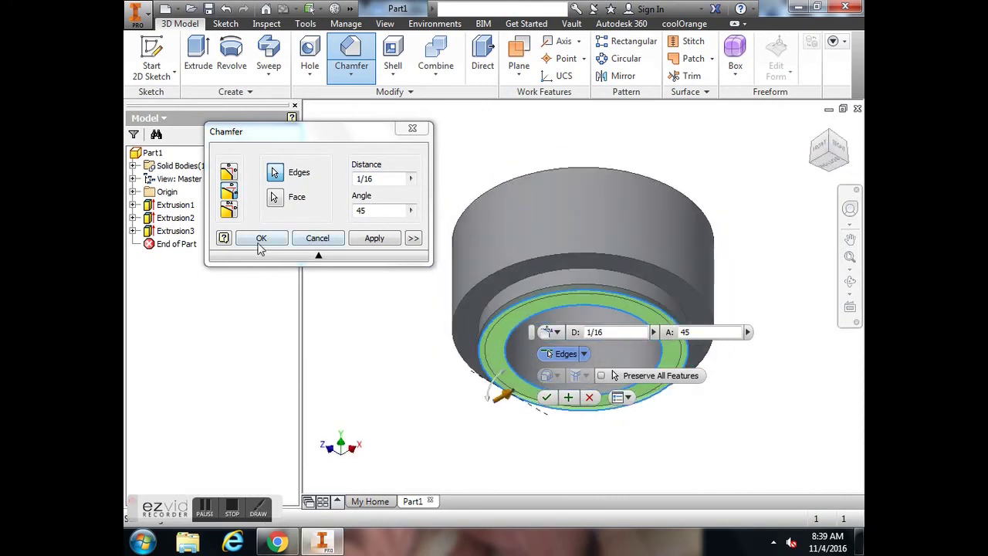
click(261, 239)
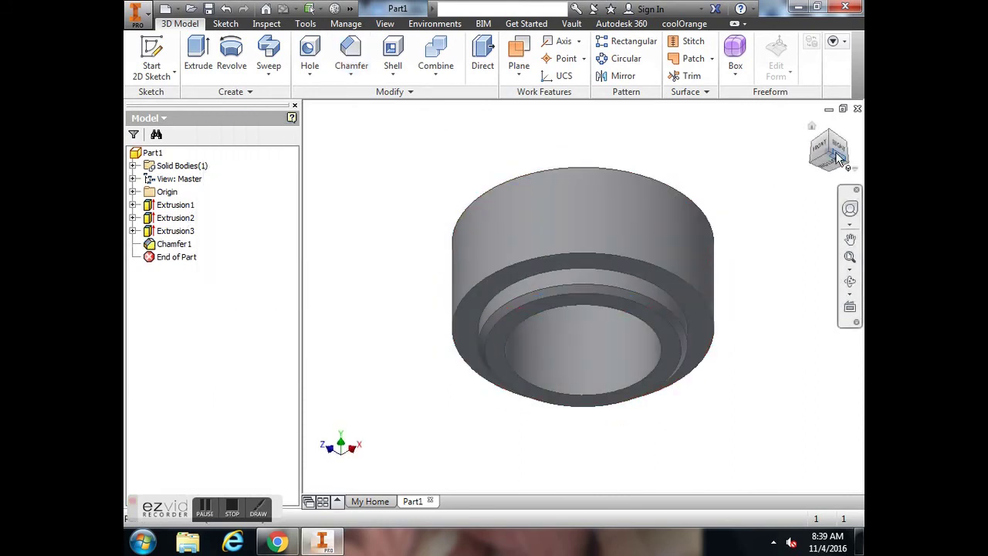
- Chamfer the bore edge on the collar's top face at 1/16 in, 45°, creating Chamfer2
drag(838, 158, 812, 185)
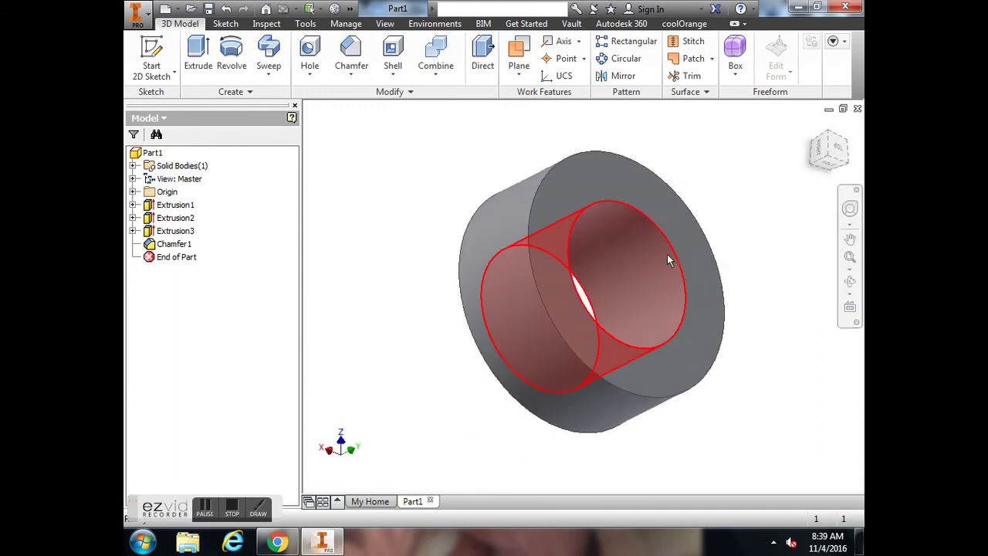
click(350, 54)
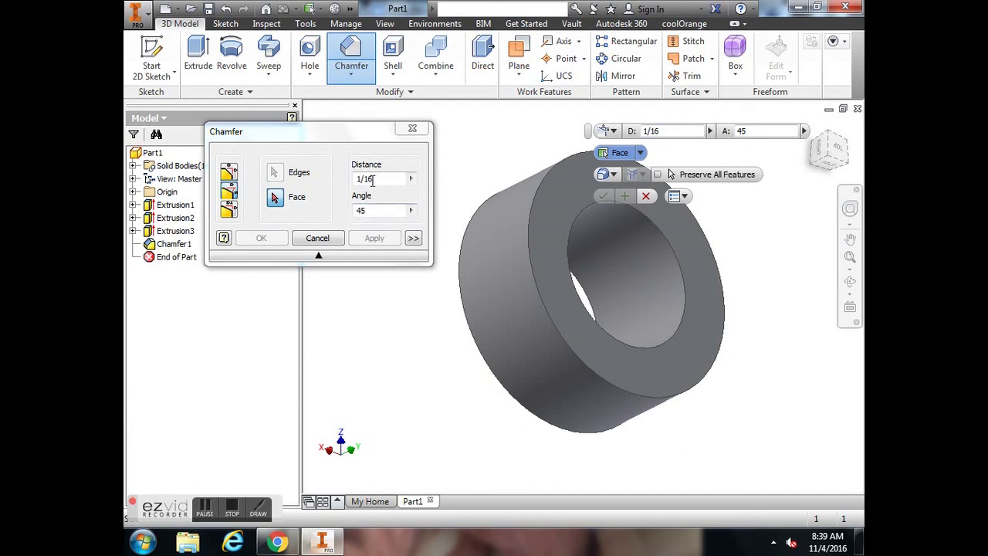
click(554, 239)
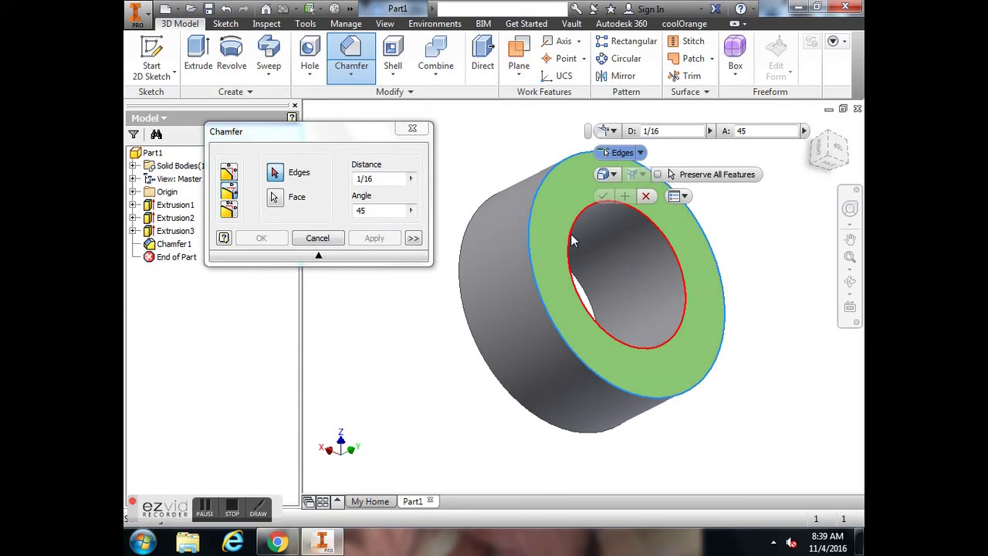
click(571, 240)
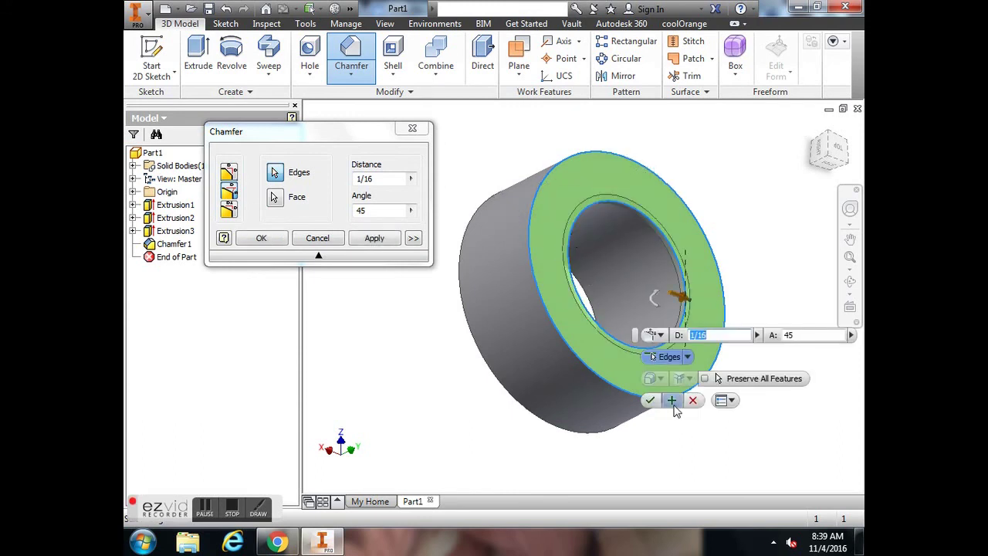
click(650, 400)
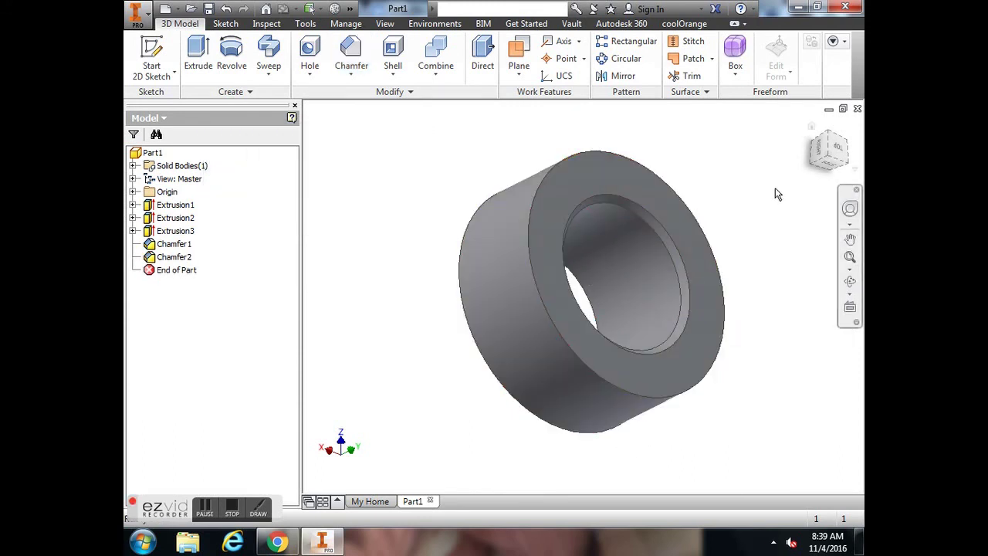
click(848, 146)
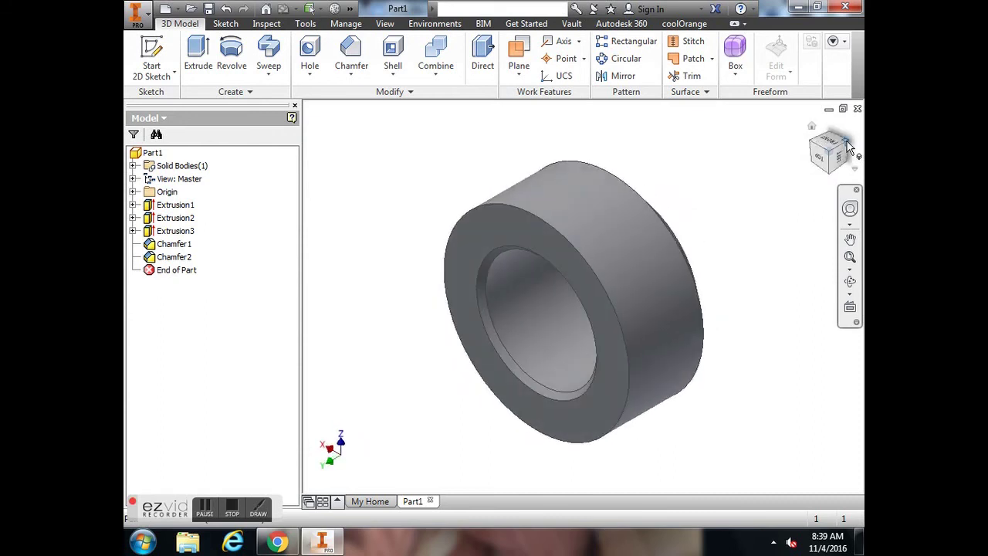
click(847, 147)
click(816, 128)
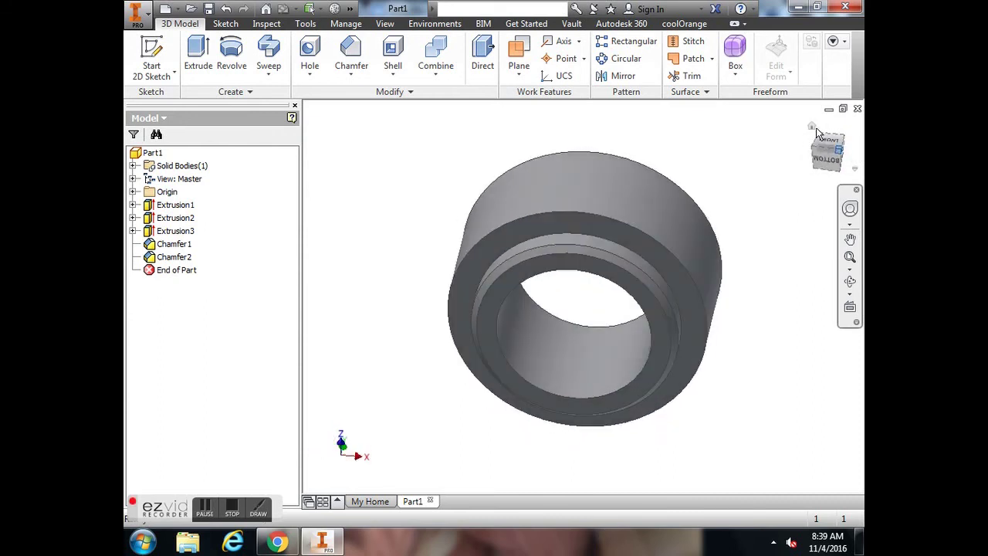
click(814, 126)
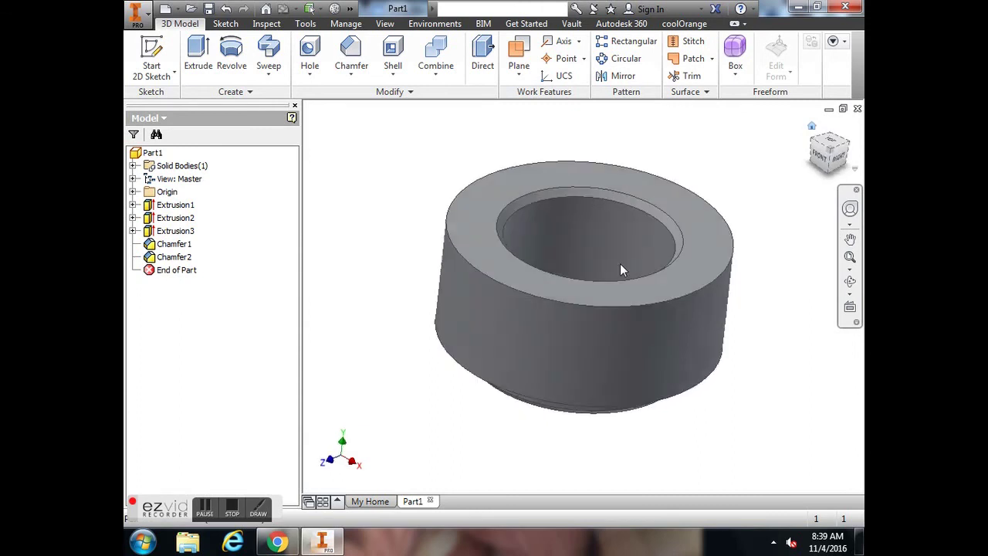